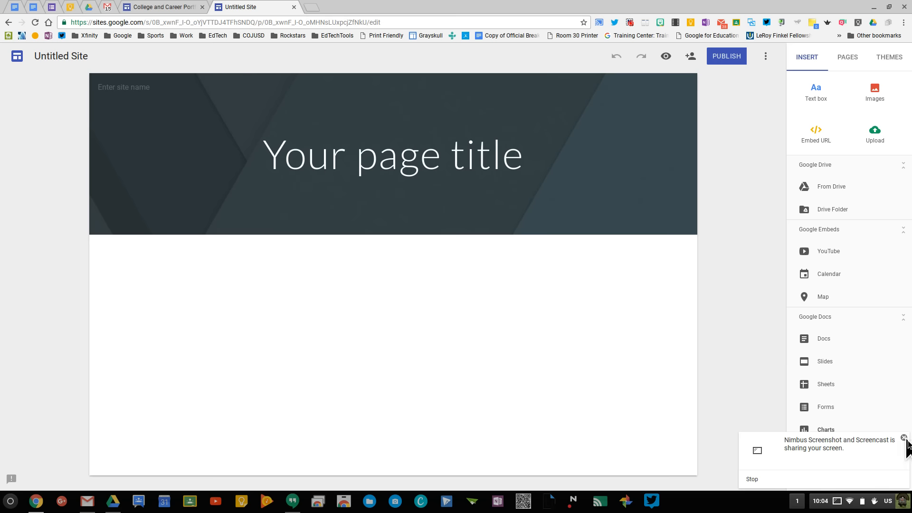
Replace the placeholder title with 'College and Career Portfolio' and the student's name on the next line
left_click(904, 438)
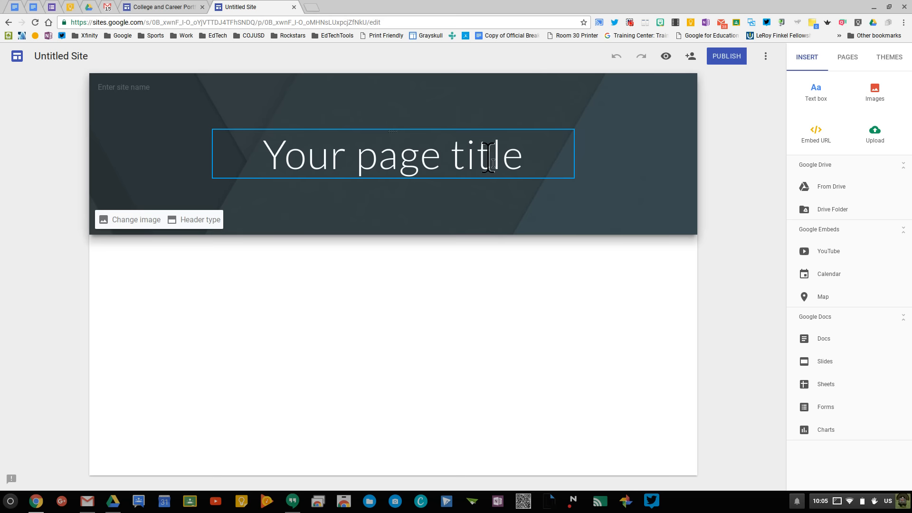
left_click(489, 155)
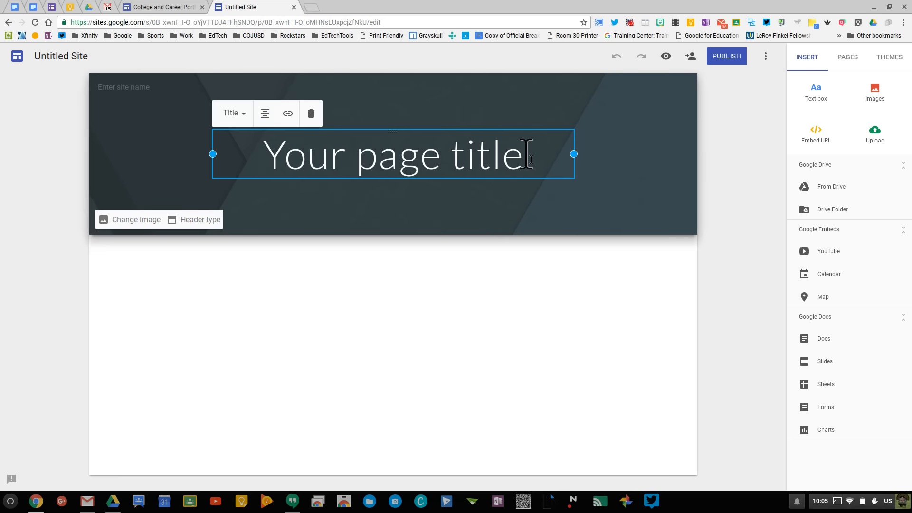
left_click_drag(523, 155, 211, 153)
type("C")
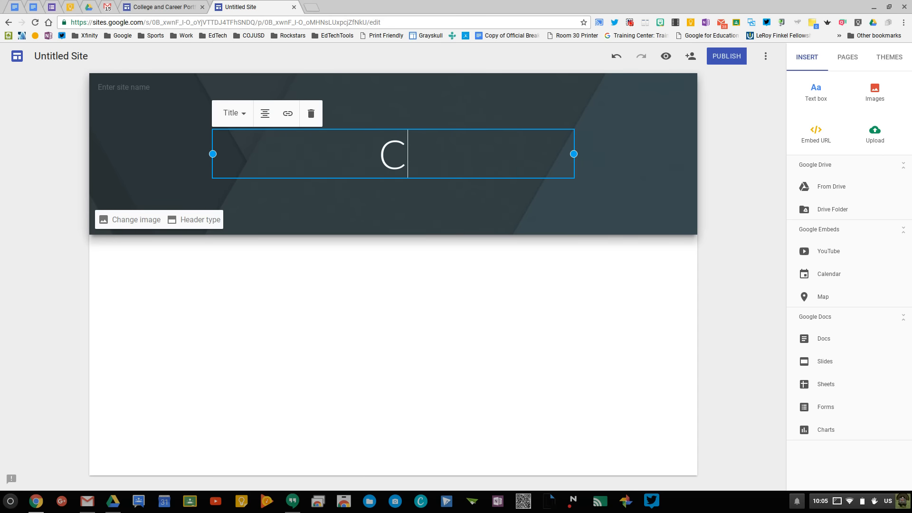
type("ollege an")
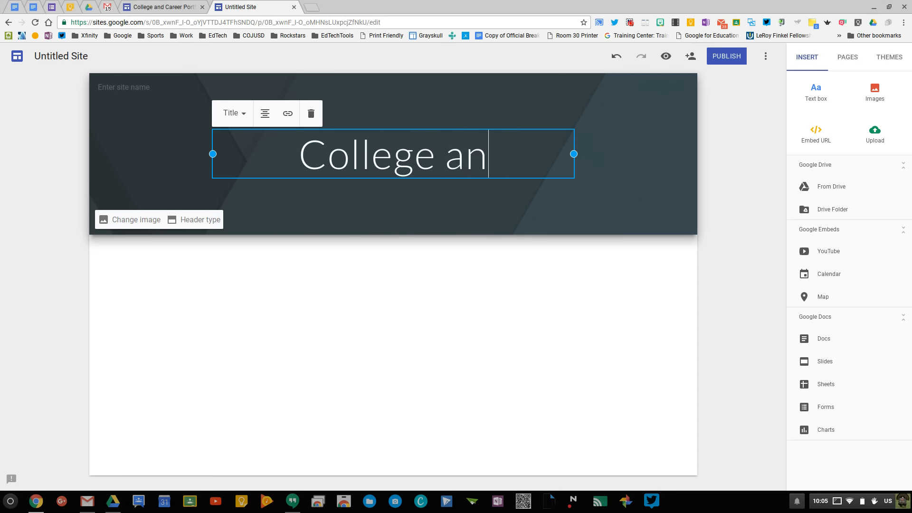
type("d Career ")
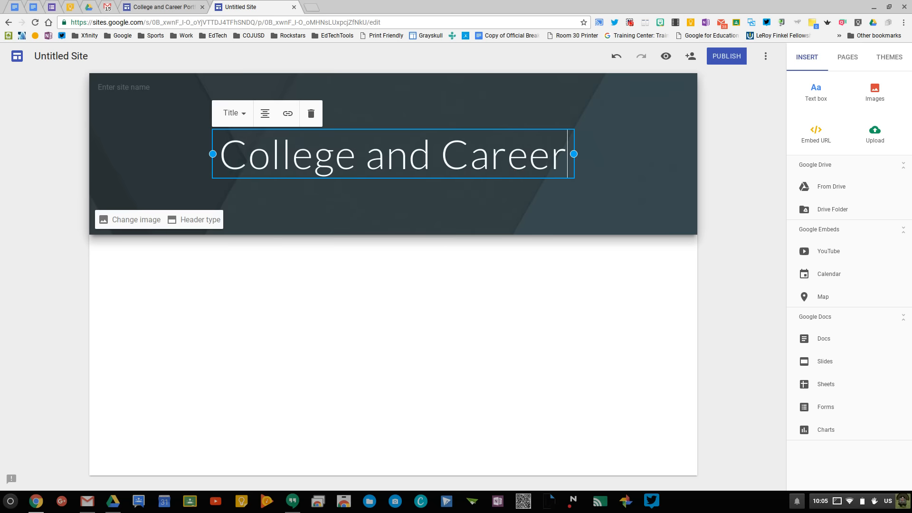
type("Su")
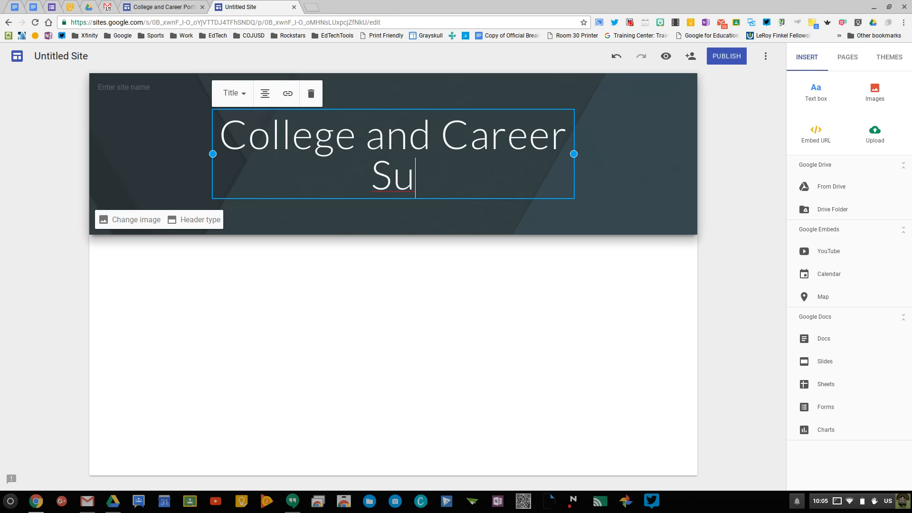
key("BackSpace")
key("BackSpace")
type("Port")
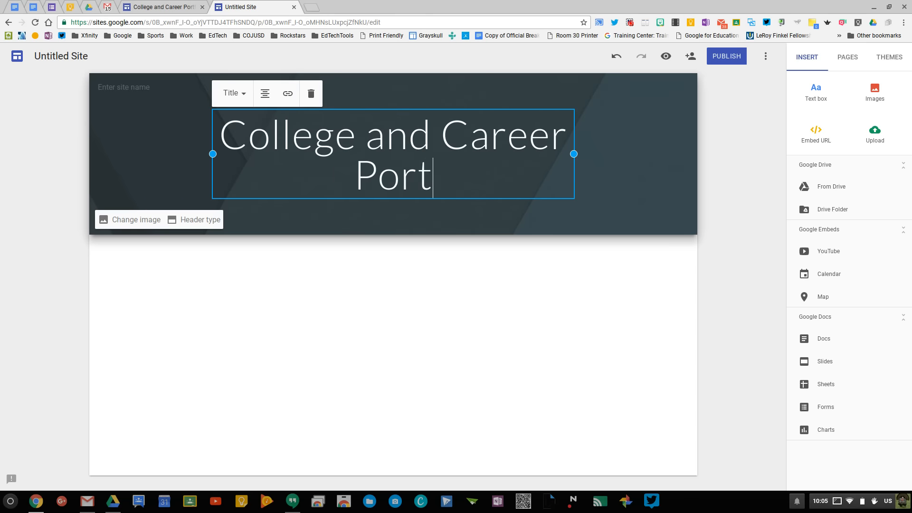
type("folio")
key("Return")
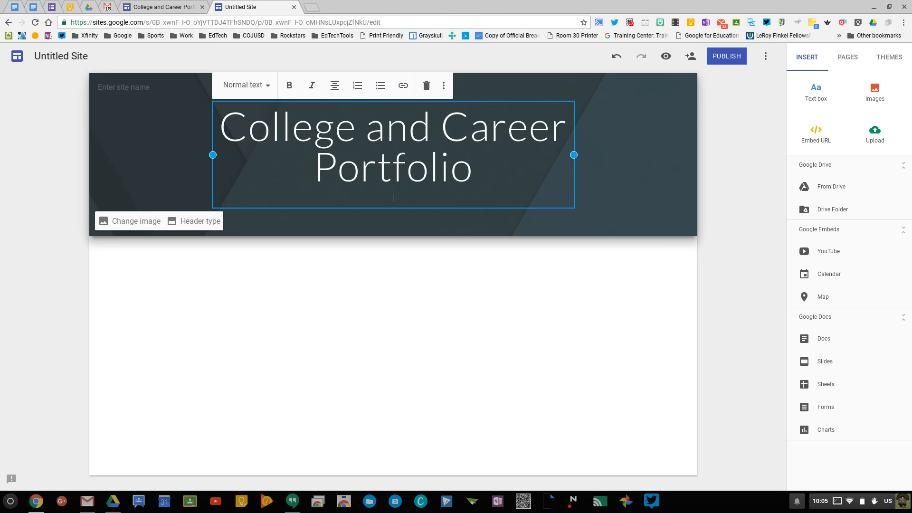
type("Li")
type("onel Messi")
left_click(27, 187)
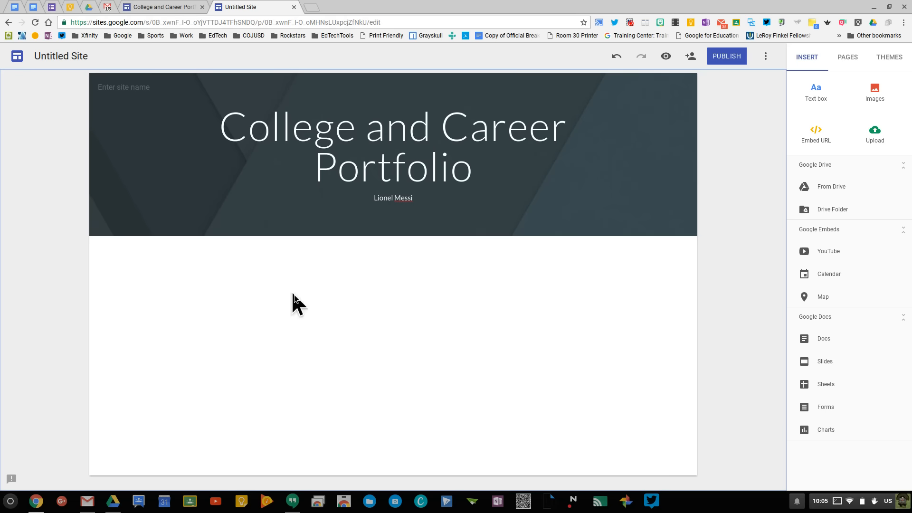
Create four new pages from the Pages panel: 9th Grade, 10th Grade, 11th Grade and 12th Grade
left_click(847, 57)
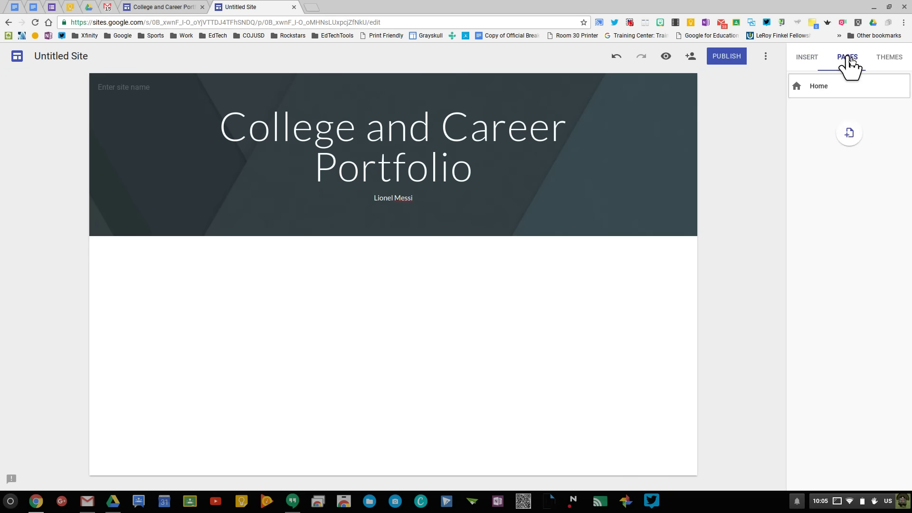
left_click(849, 136)
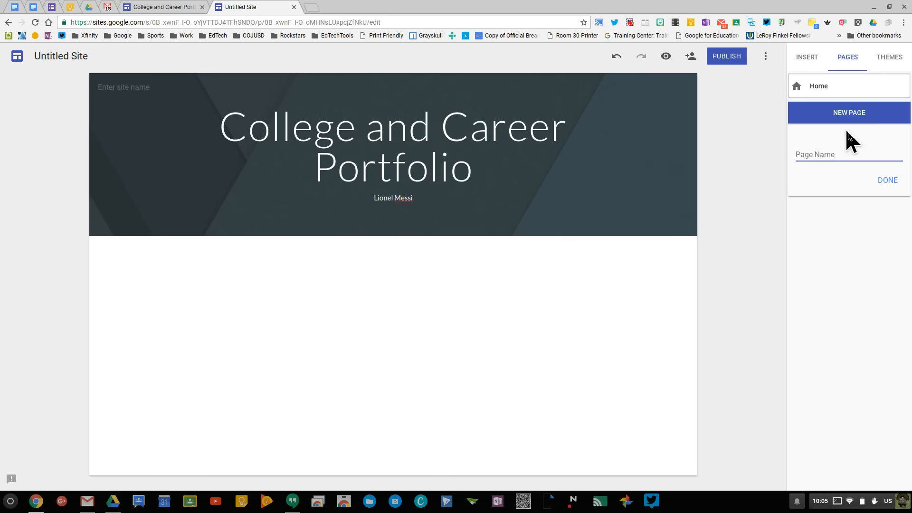
type("9")
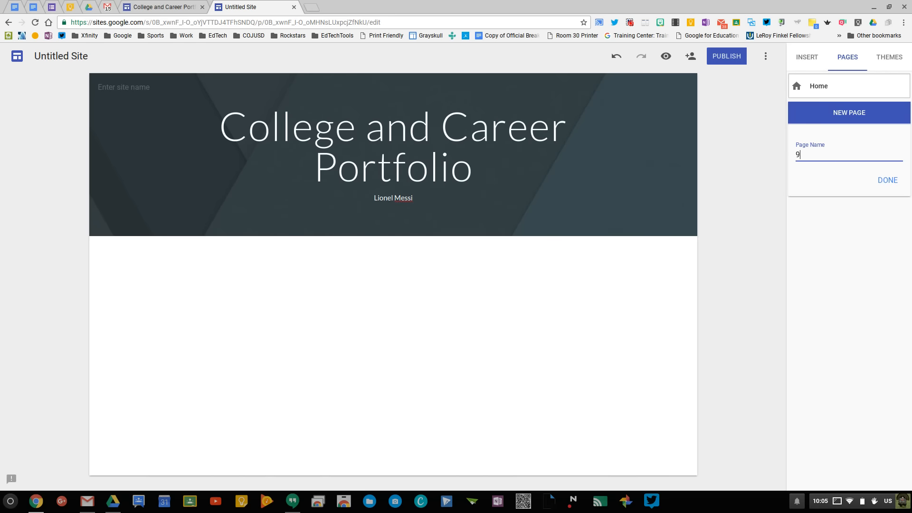
type("th Grade")
left_click(884, 180)
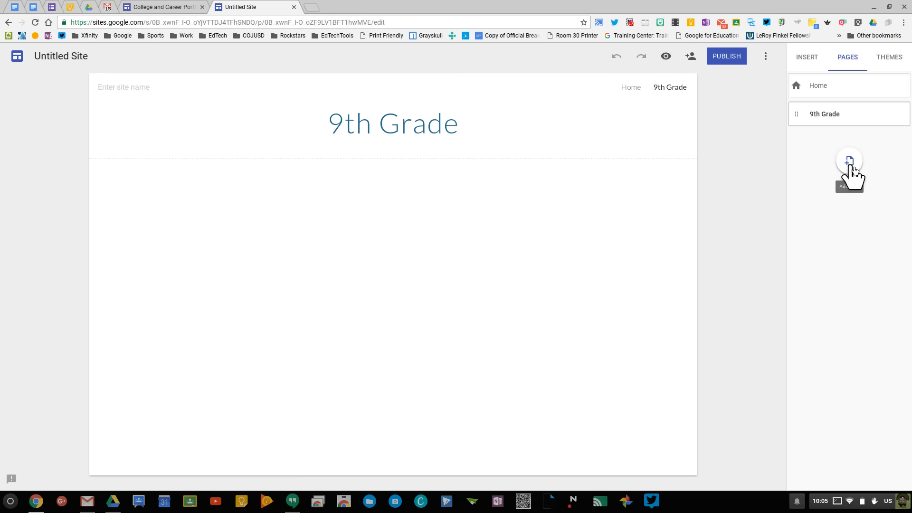
left_click(849, 165)
type("10th Grade")
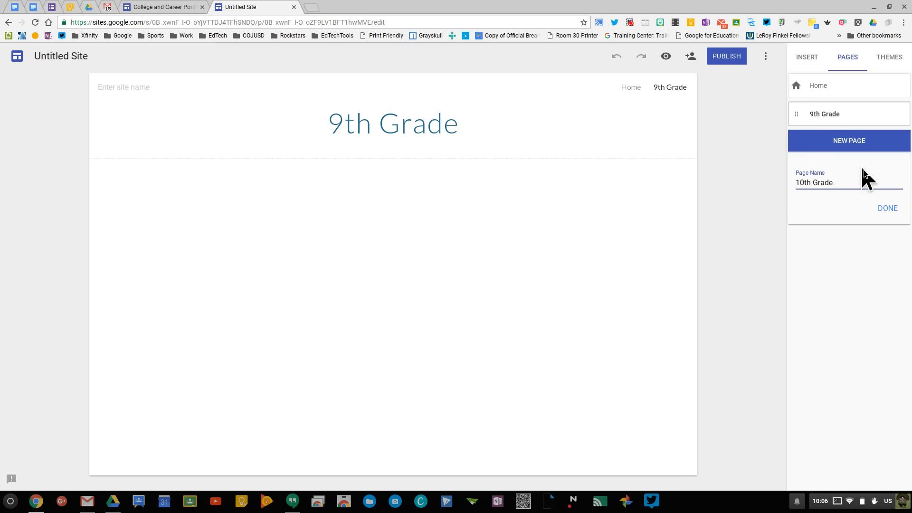
left_click(888, 208)
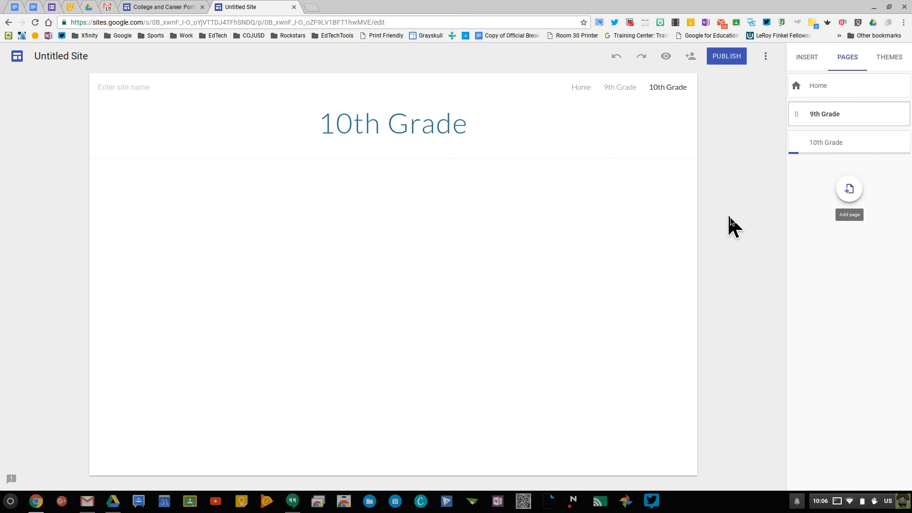
left_click(849, 189)
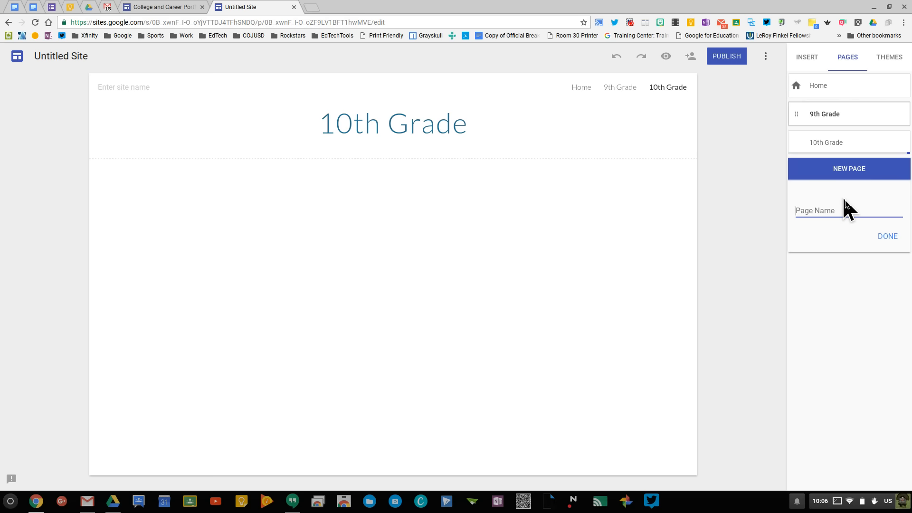
type("11th G")
key("Return")
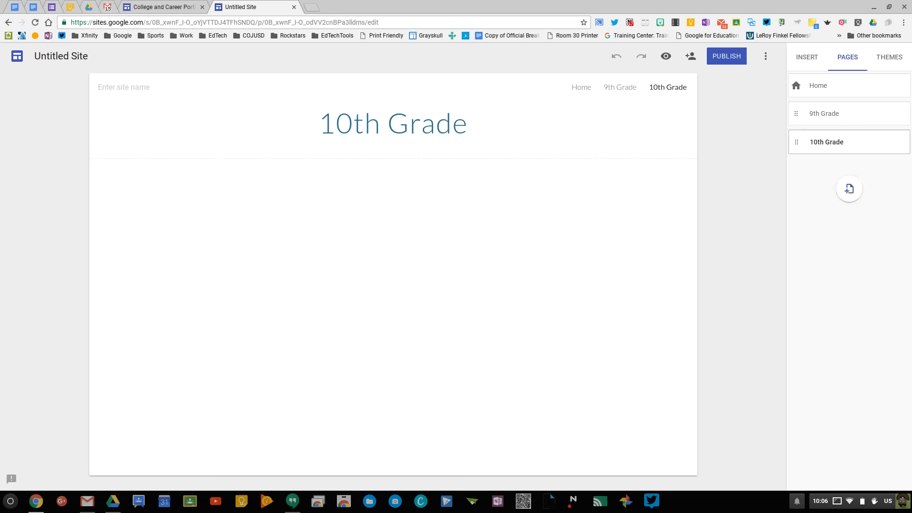
left_click(849, 189)
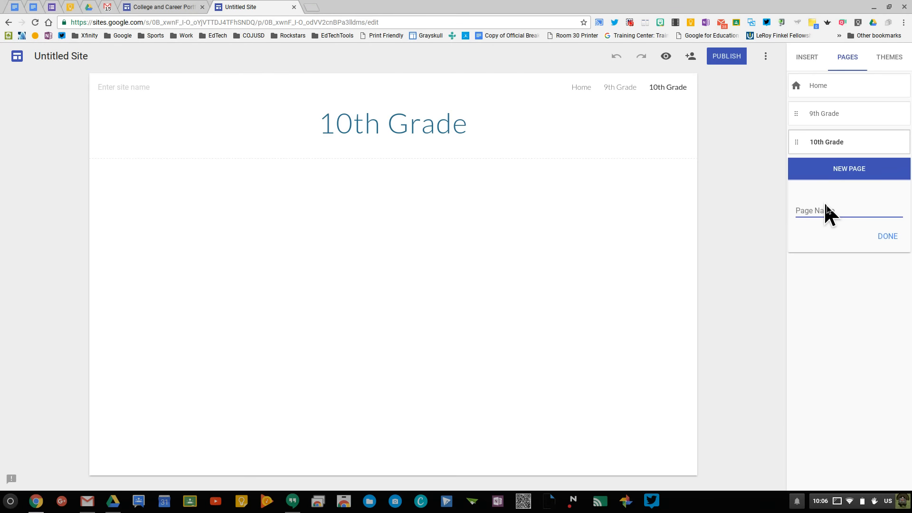
type("11th Gra")
type("de")
left_click(886, 236)
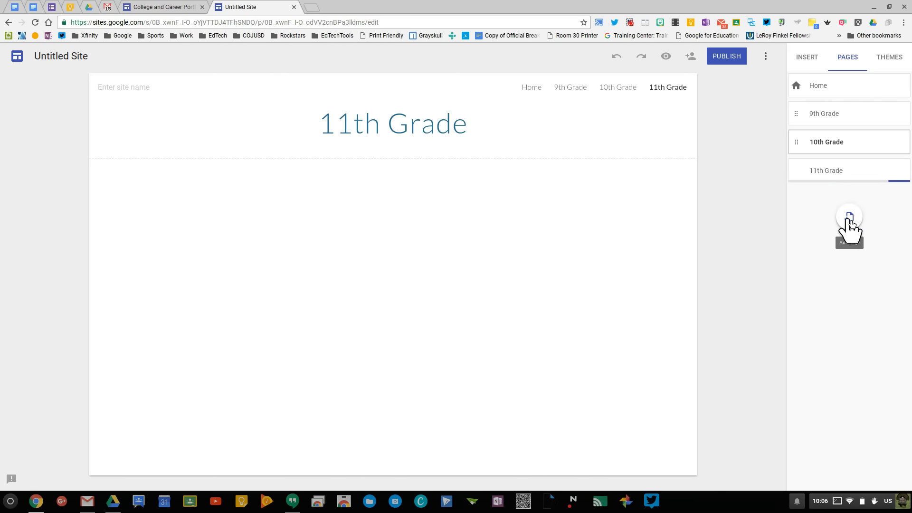
left_click(849, 217)
type("12th")
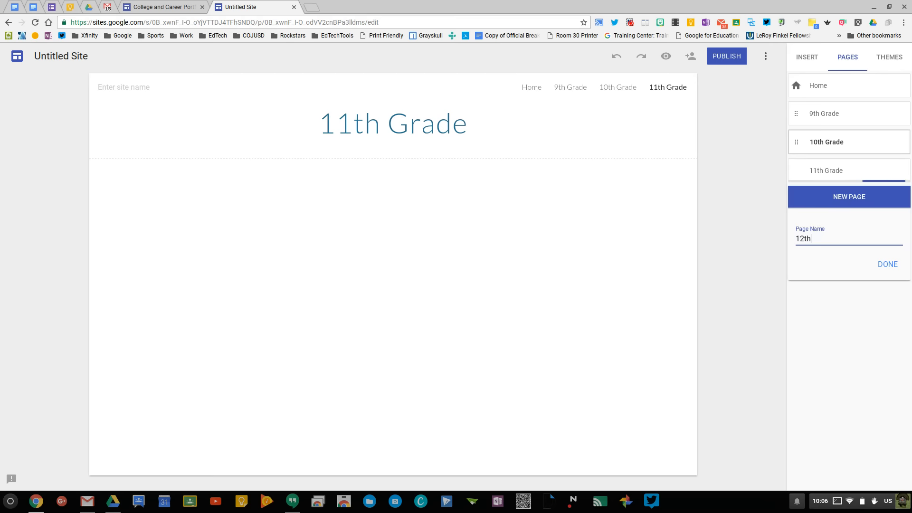
type(" Grade")
left_click(886, 264)
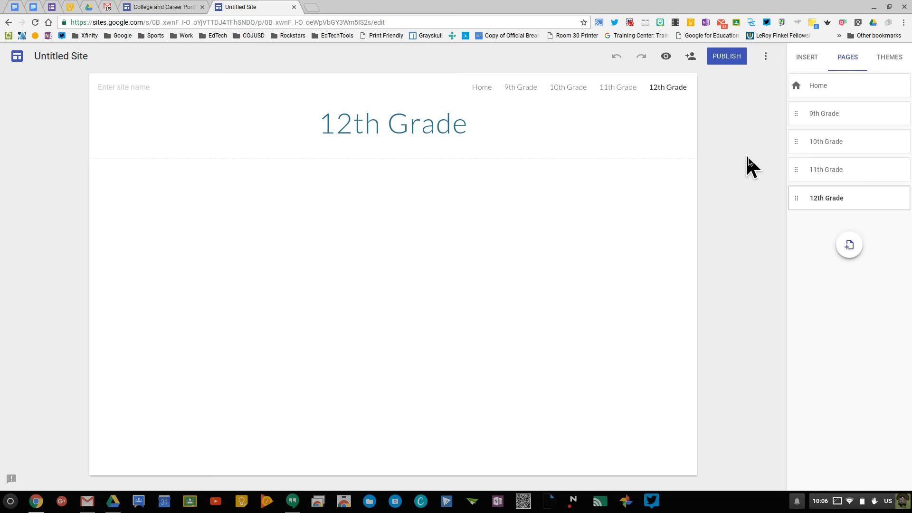
Go to the 9th Grade page and show the Insert options
left_click(819, 113)
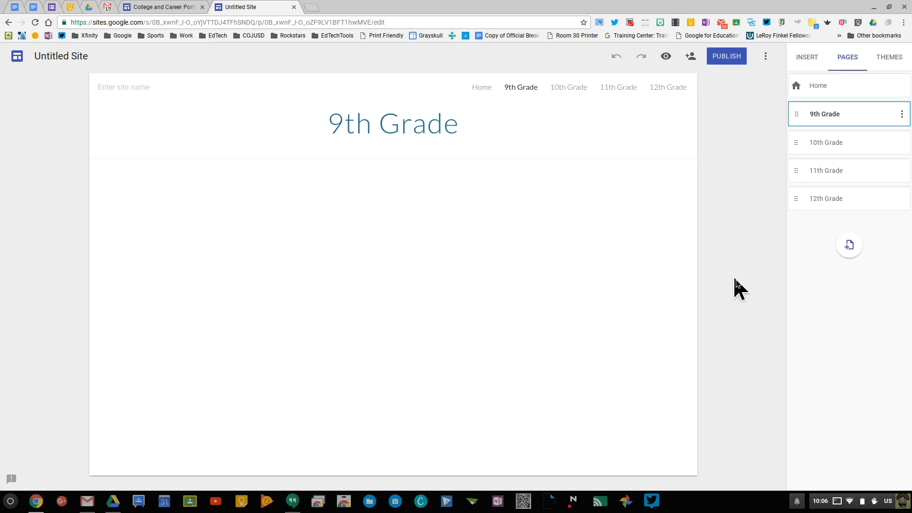
left_click(807, 57)
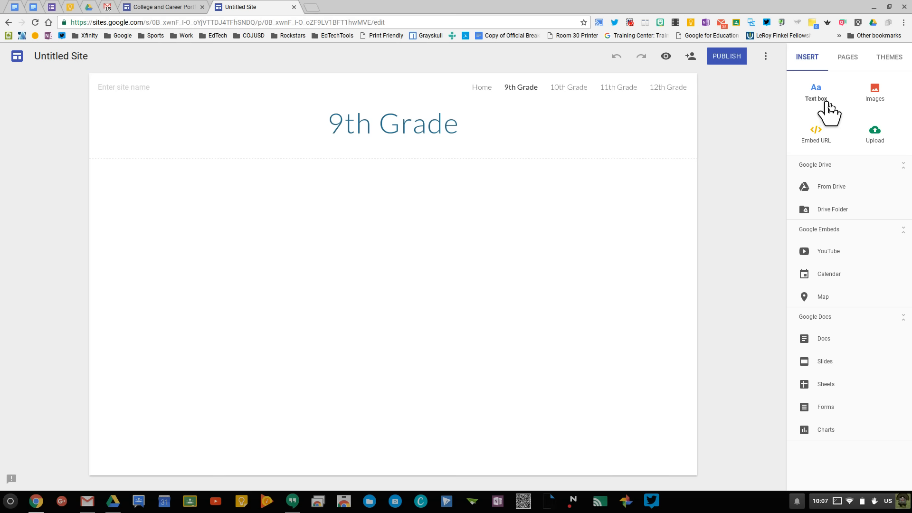
Add headings Resume and Cover Letter, Evidence of Community Service, Transcript Reflection and Evidence of Student Portal
left_click(815, 92)
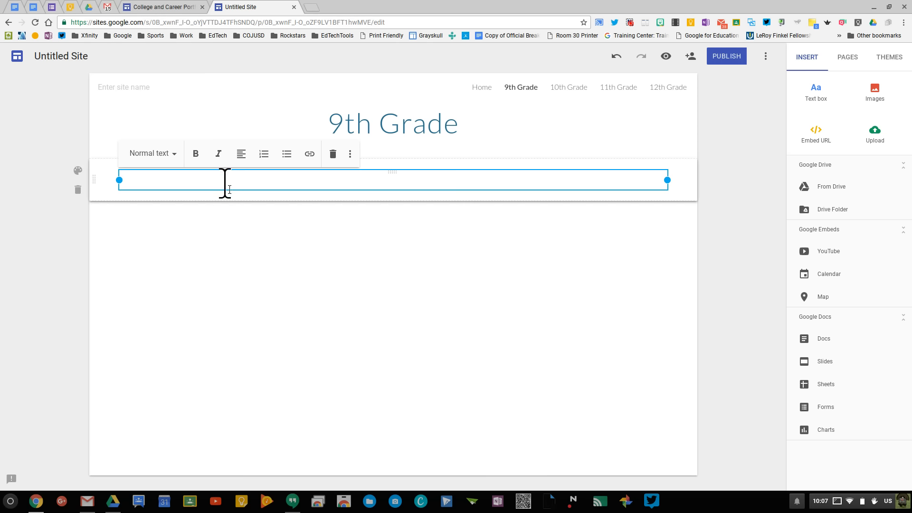
type("R")
type("esume")
key("BackSpace")
type("and ")
type("Vo")
key("BackSpace")
key("BackSpace")
type("Cover Letter")
left_click(816, 93)
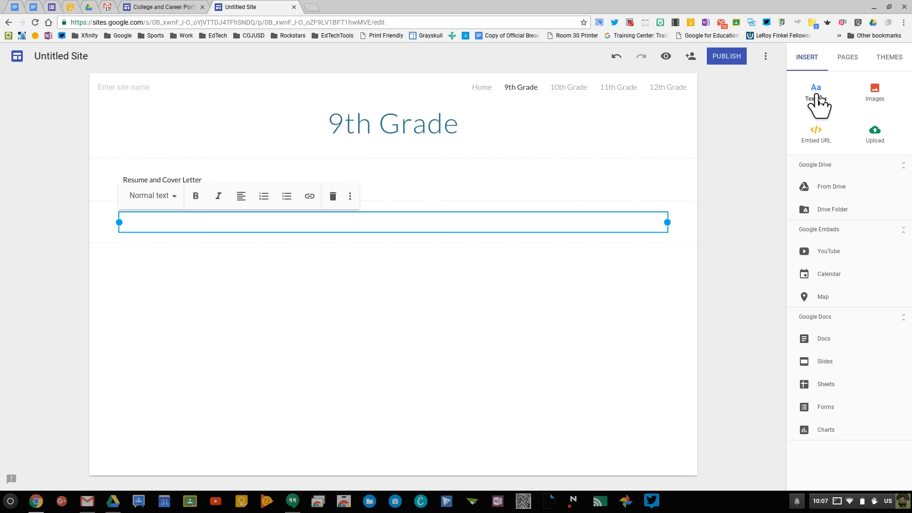
type("Evidence of ")
type("Com")
key("BackSpace")
key("BackSpace")
key("BackSpace")
type("Commnit")
key("BackSpace")
key("BackSpace")
key("BackSpace")
type("unity S")
type("ervice")
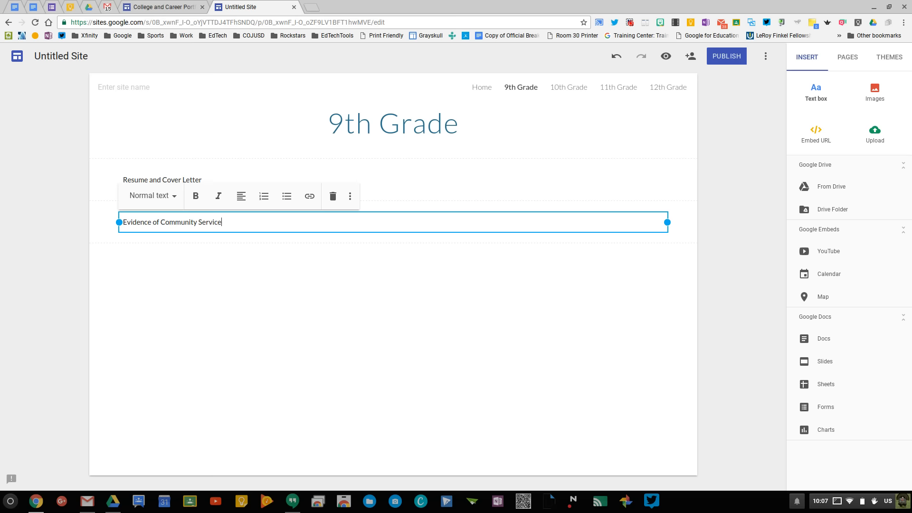
left_click(814, 93)
type("T")
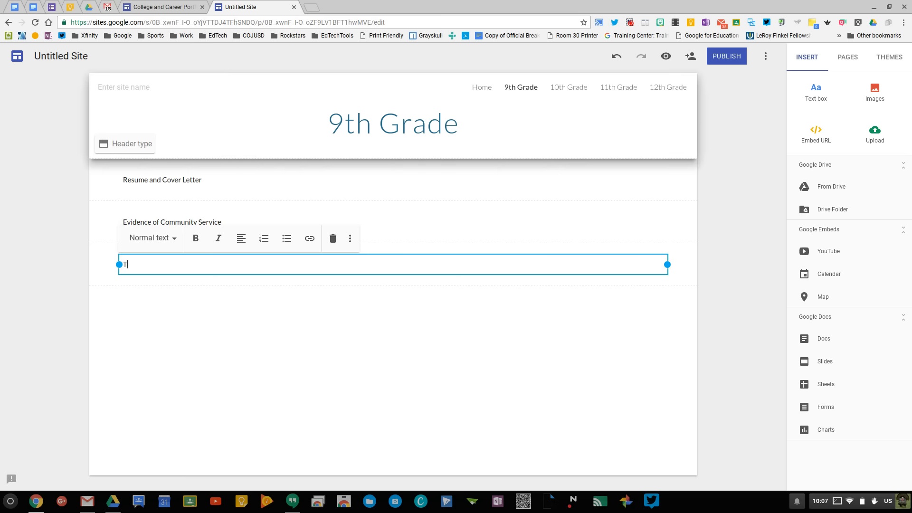
type("ranscript R")
type("eflection")
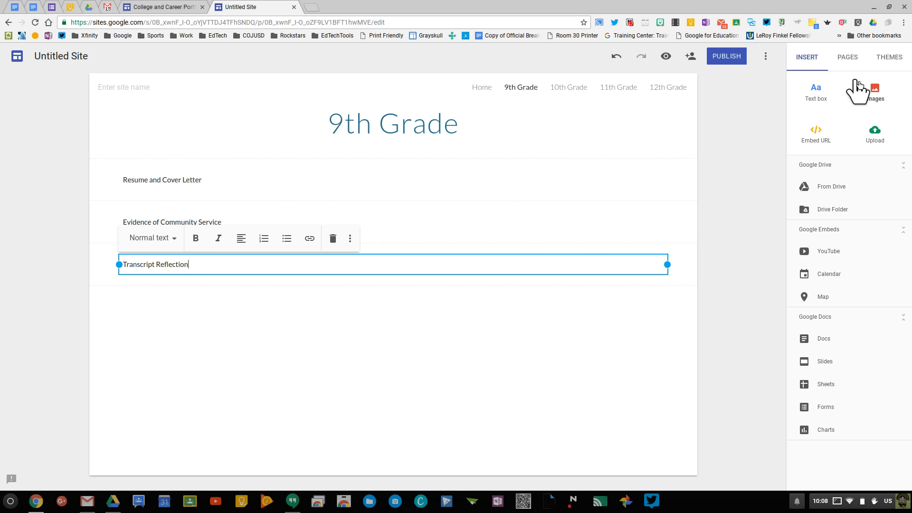
left_click(815, 93)
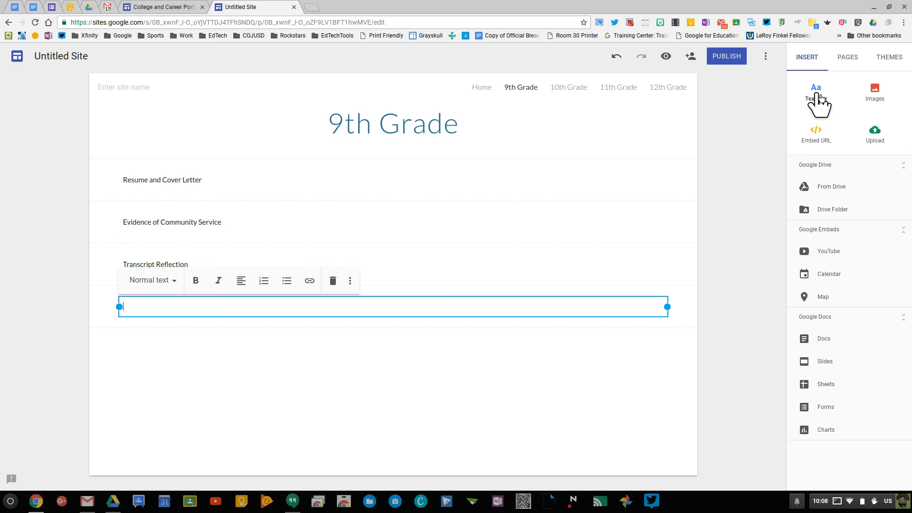
left_click(816, 92)
type("Evidenc")
type("e of ")
type("Student Pore")
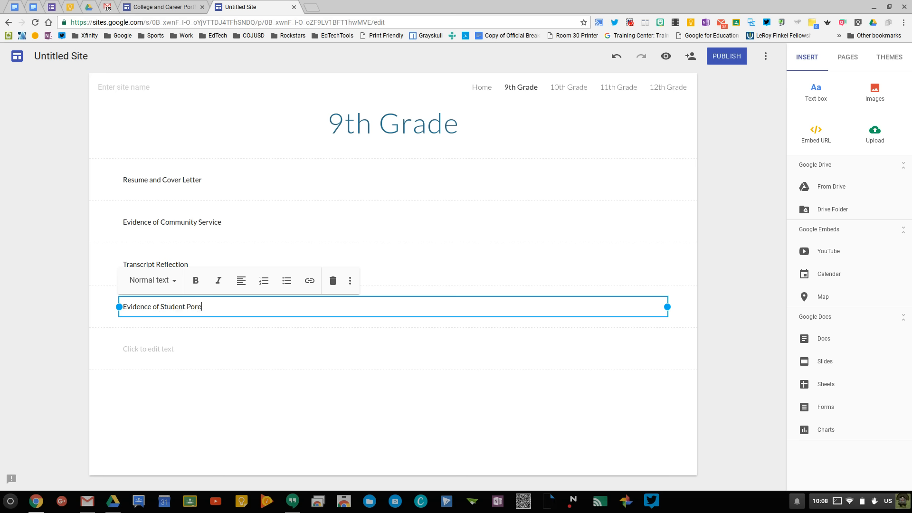
type("ta")
key("BackSpace")
key("BackSpace")
key("BackSpace")
type("tal")
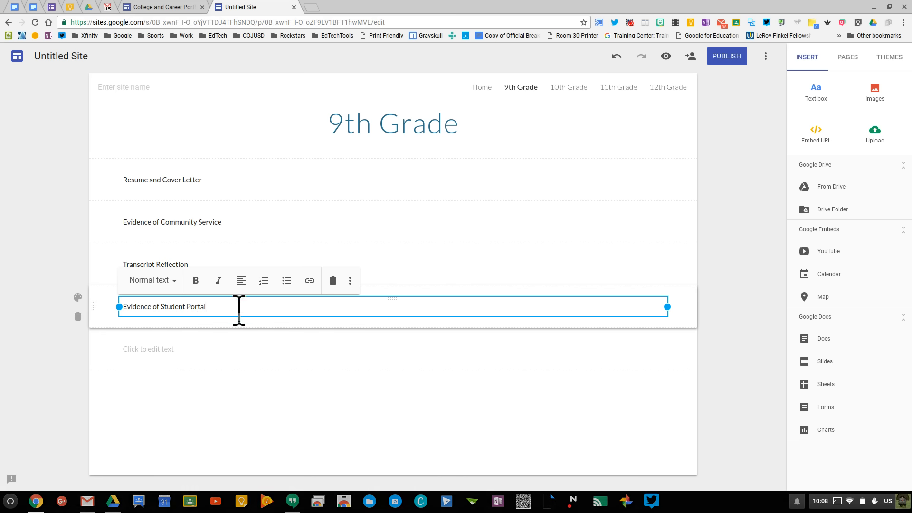
mouse_move(214, 311)
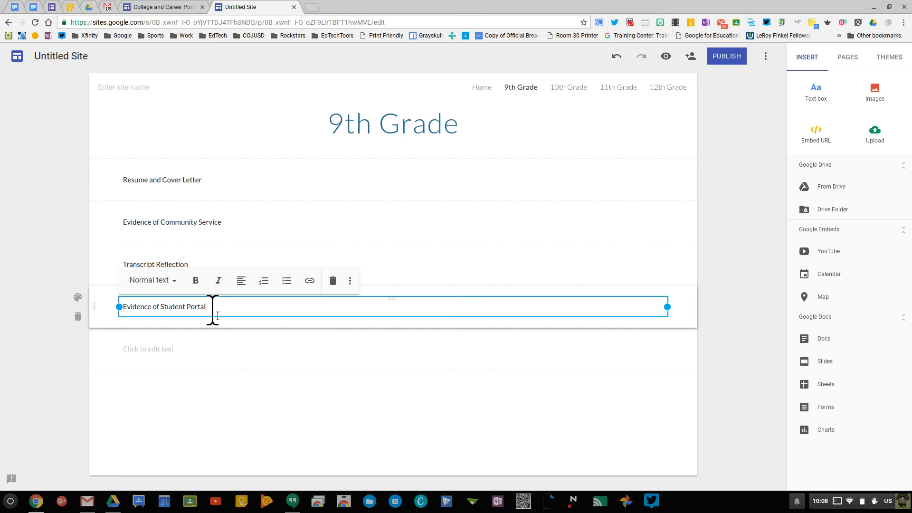
Add headings Career Interest Survey, Notes on Post-secondary Education, Evidence of Student Work, Activities and Awards, References
left_click(170, 349)
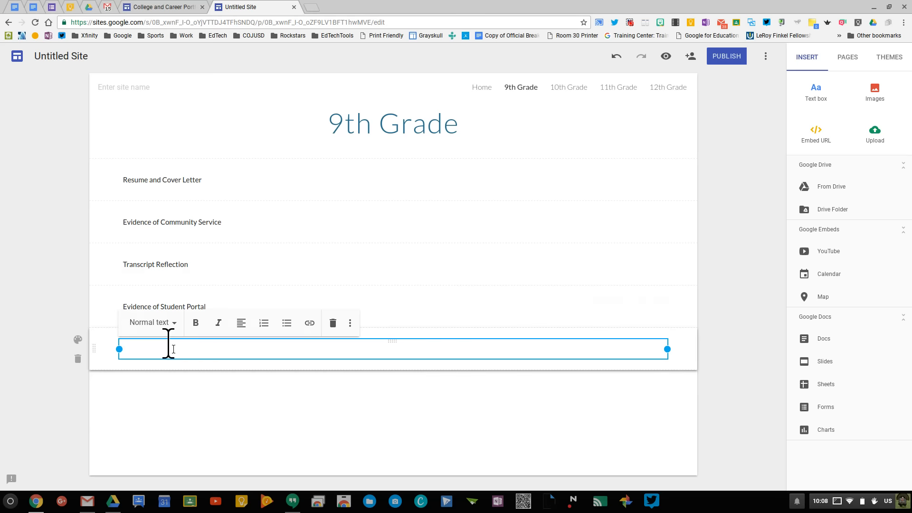
type("Car")
type("eer Intere")
type("st Survey")
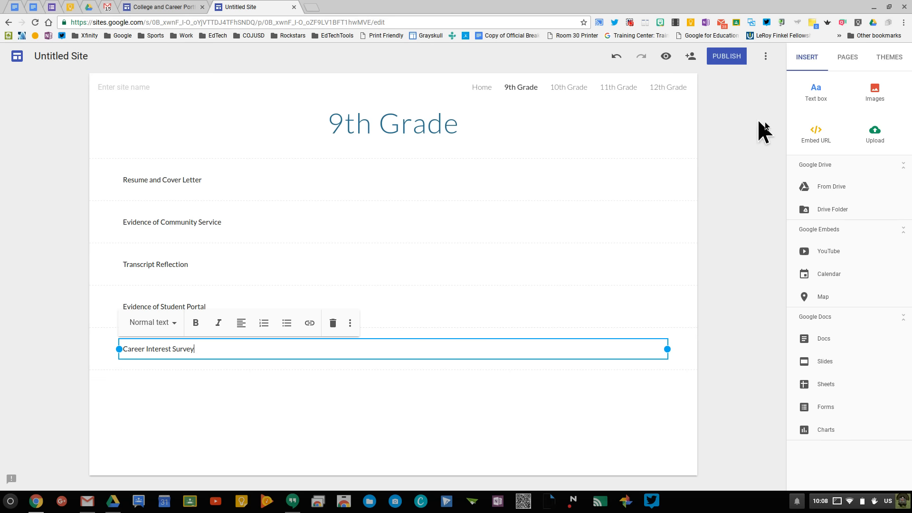
left_click(830, 98)
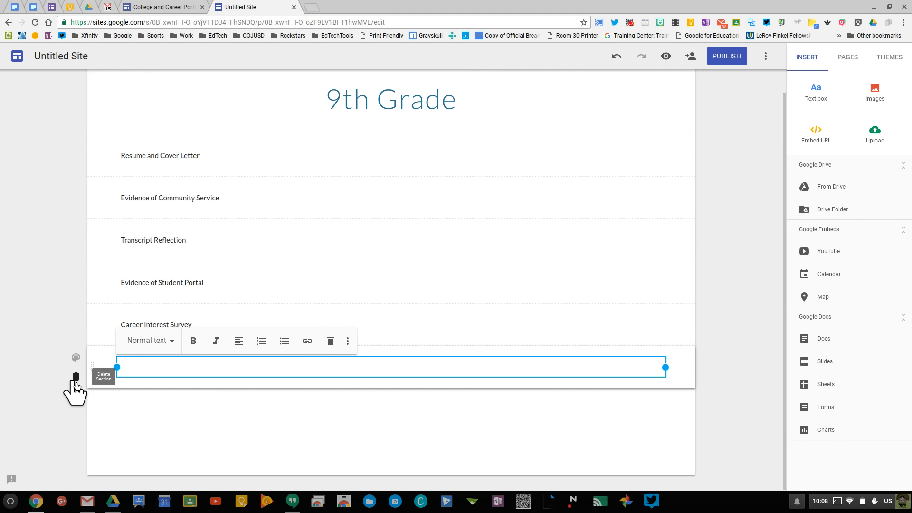
type("Notes on ")
type("Post-seconda")
type("ry Education")
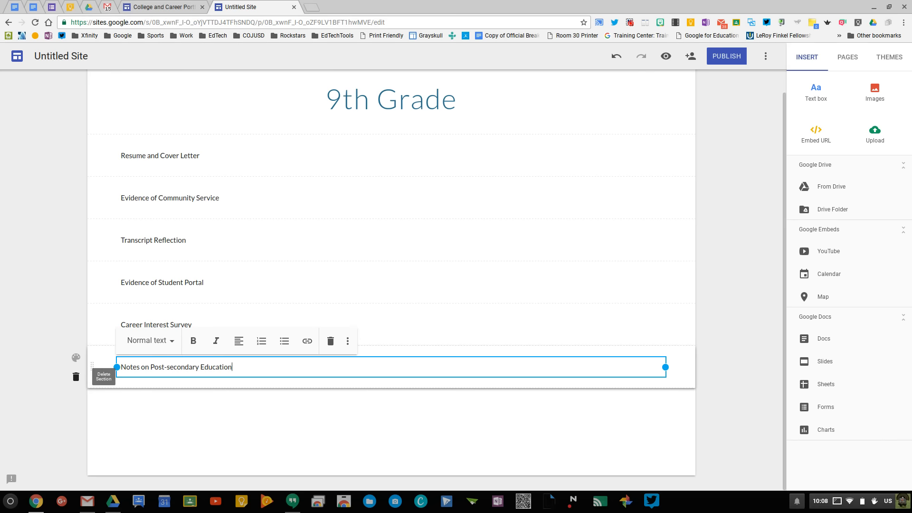
left_click(816, 91)
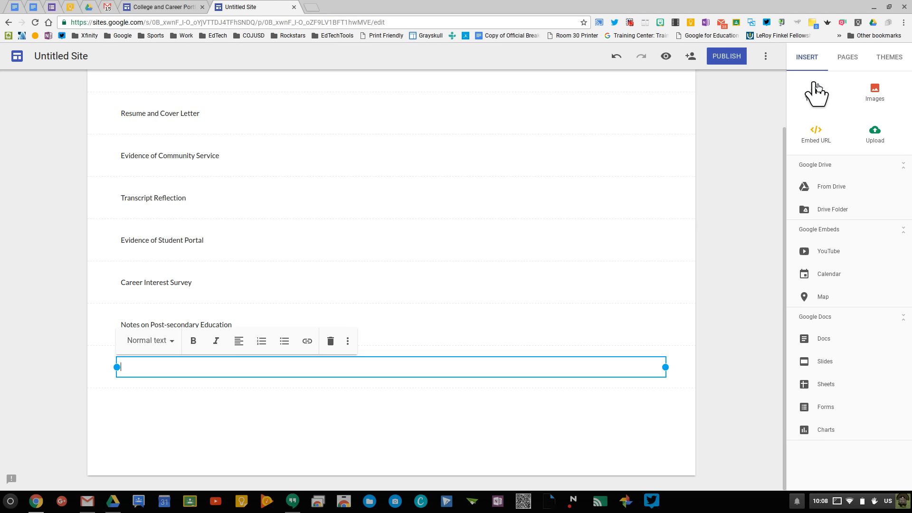
type("Evident")
type("ce of Student W")
type("ork")
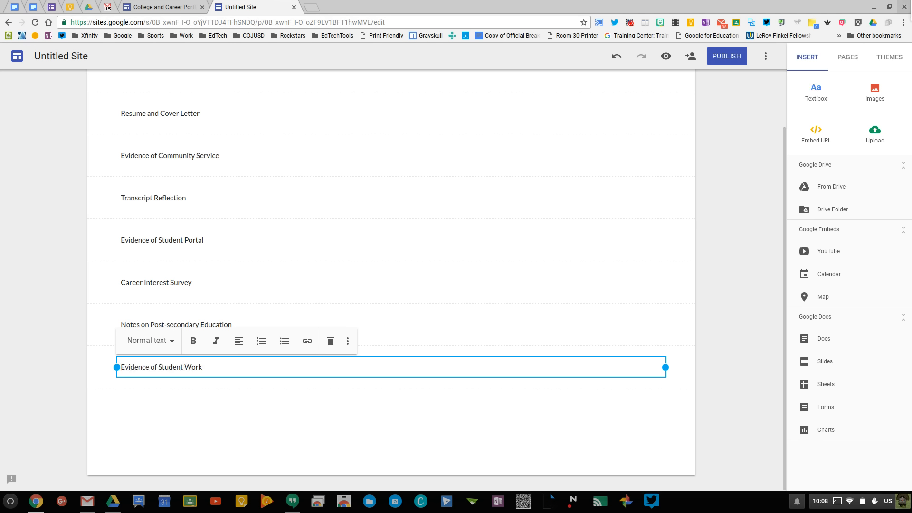
left_click(817, 100)
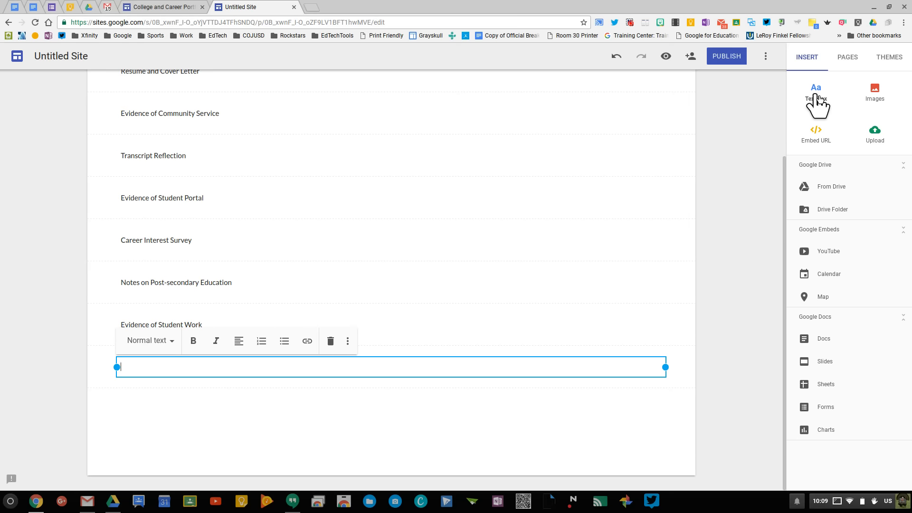
type("Activites")
key("BackSpace")
key("BackSpace")
type("ies and Awards")
left_click(816, 91)
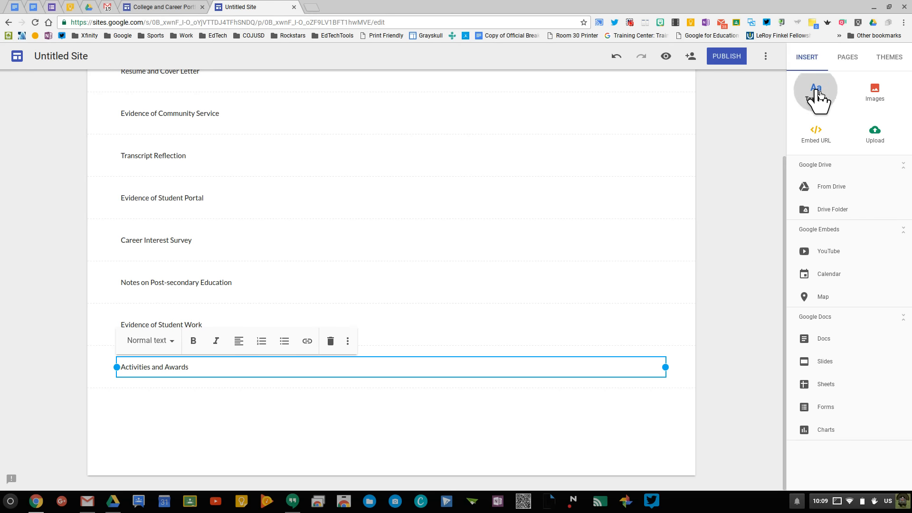
type("References")
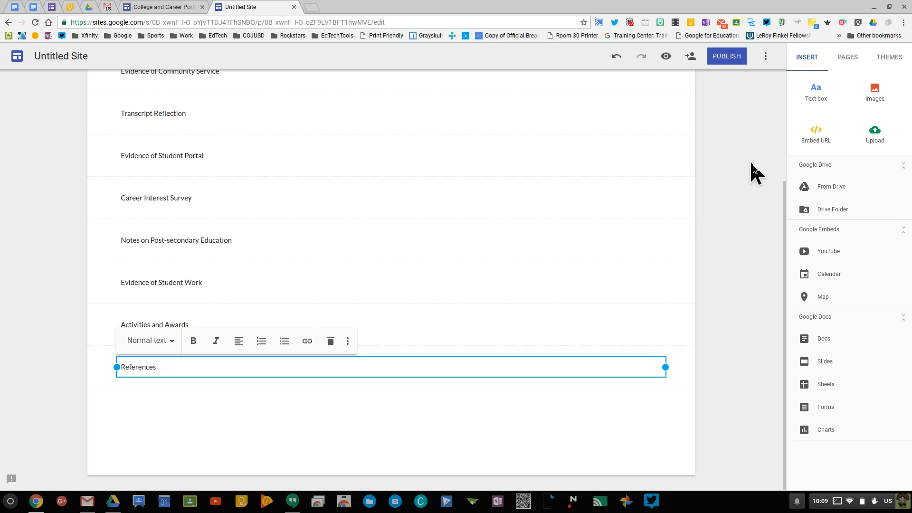
left_click(730, 296)
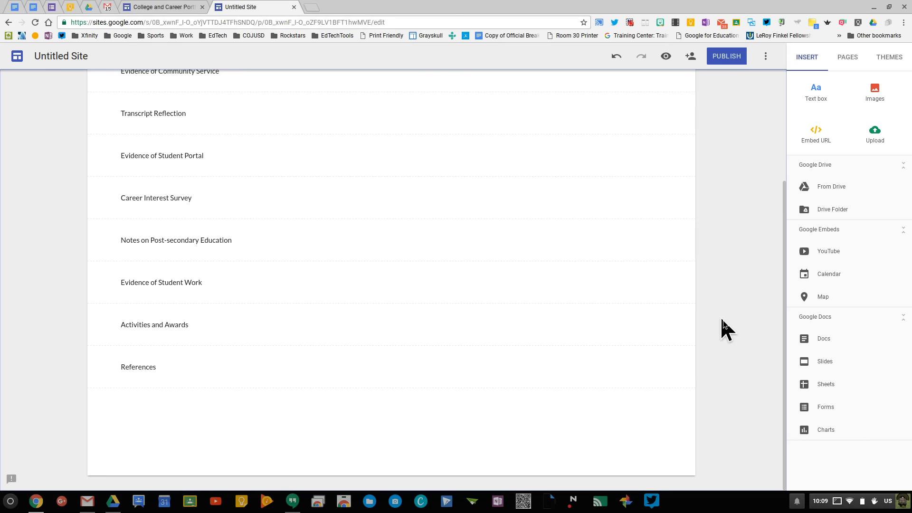
scroll(720, 316, "up", 4)
scroll(762, 235, "up", 1)
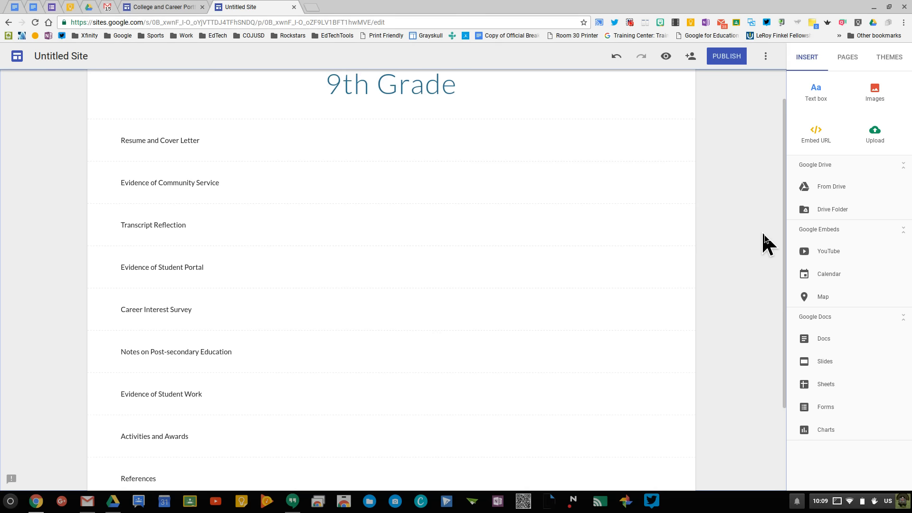
scroll(768, 243, "down", 1)
scroll(766, 243, "up", 2)
scroll(768, 243, "down", 3)
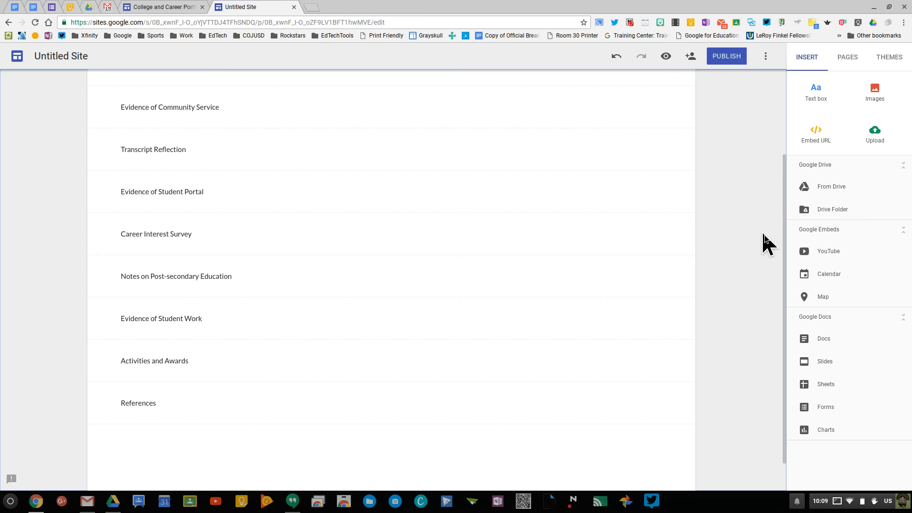
scroll(767, 243, "up", 3)
scroll(767, 243, "up", 2)
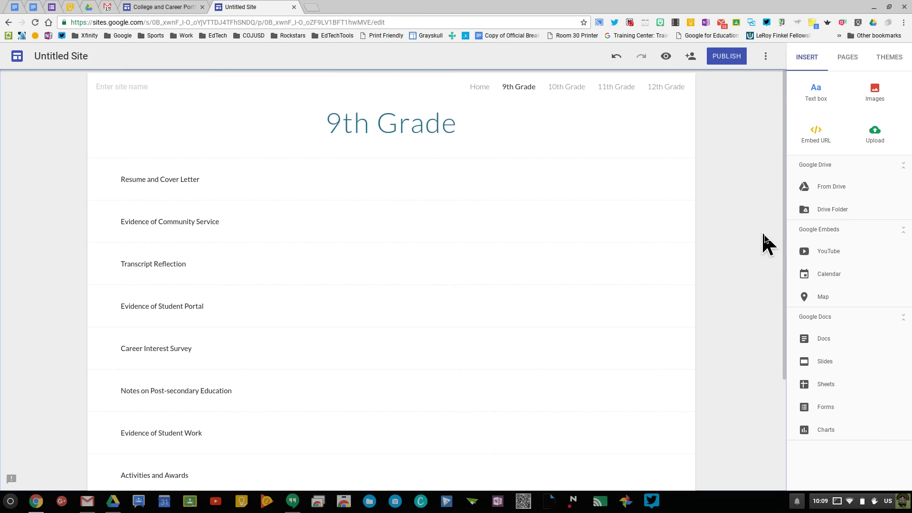
On the 10th Grade page add headings Resume and Cover Letter, Evidence of Community Service, Transcript Reflection, Evidence of Student Portal, Career Interest Survey
left_click(581, 96)
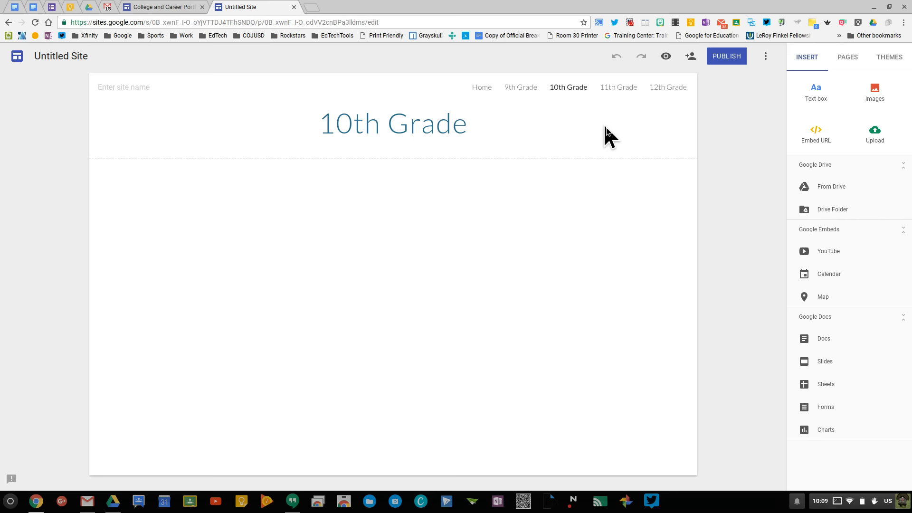
left_click(815, 91)
type("Resume")
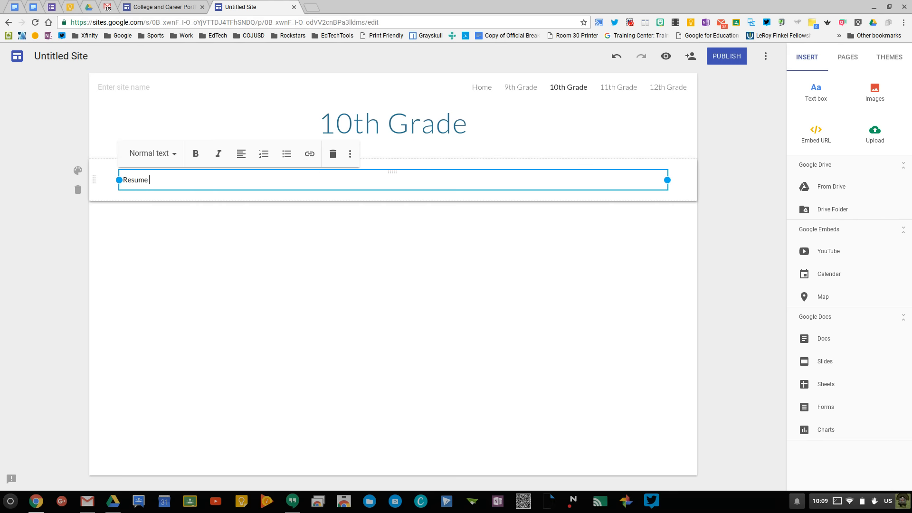
type(" and Cover Lette")
type("r")
left_click(816, 92)
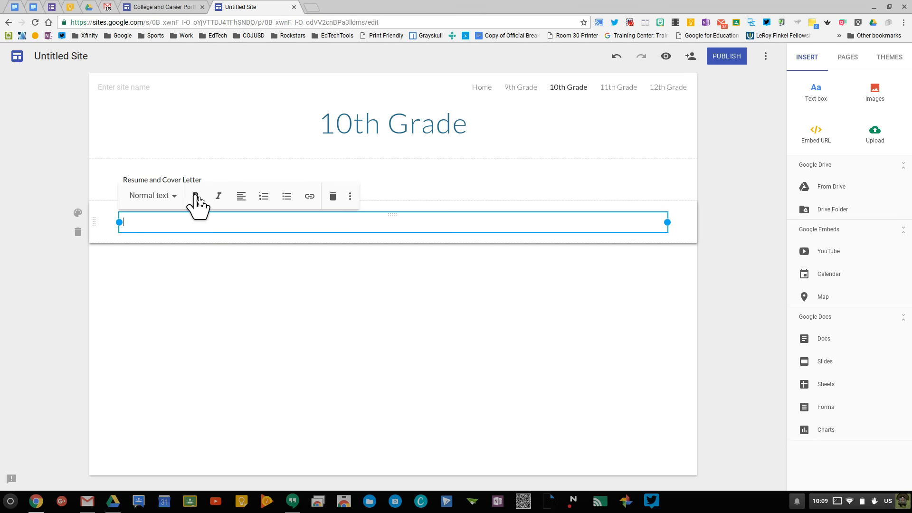
type("Evid")
type("ence of Co")
type("mmunity S")
type("ervice")
left_click(816, 93)
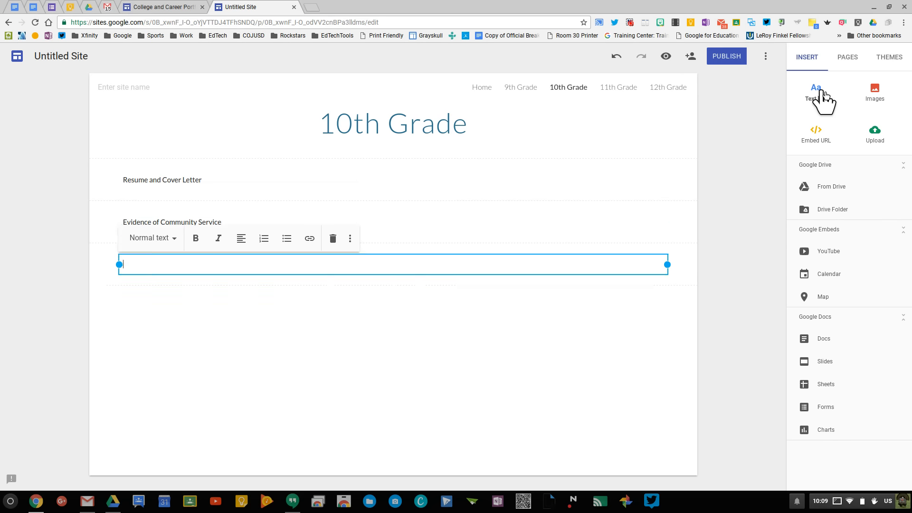
type("T")
type("ranscript")
type("Reflection")
left_click(810, 95)
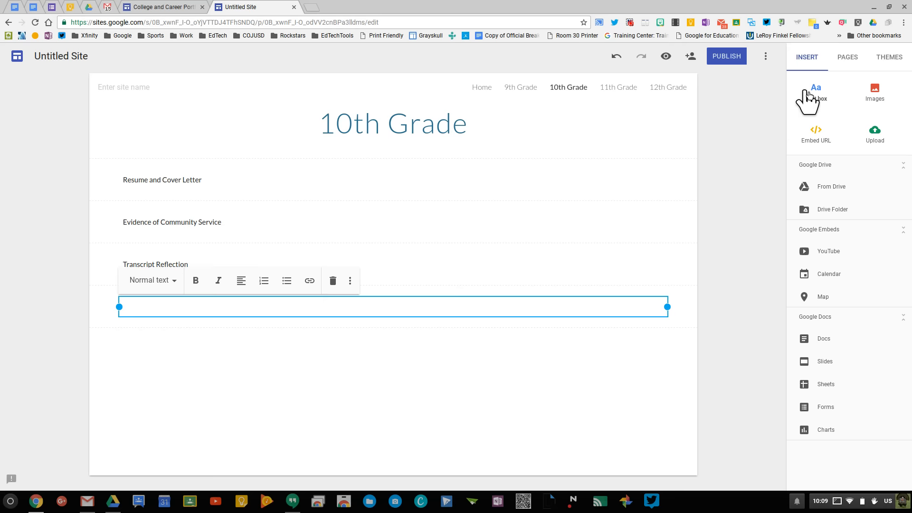
type("Student")
key("BackSpace")
key("BackSpace")
key("BackSpace")
key("BackSpace")
key("BackSpace")
key("BackSpace")
type("Evi")
type("dence of Student P")
type("ortal")
left_click(817, 93)
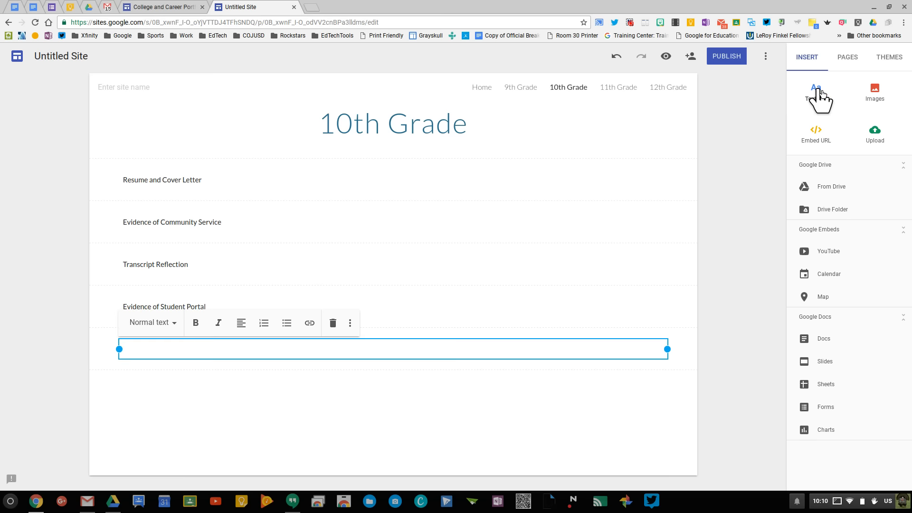
type("X")
key("super")
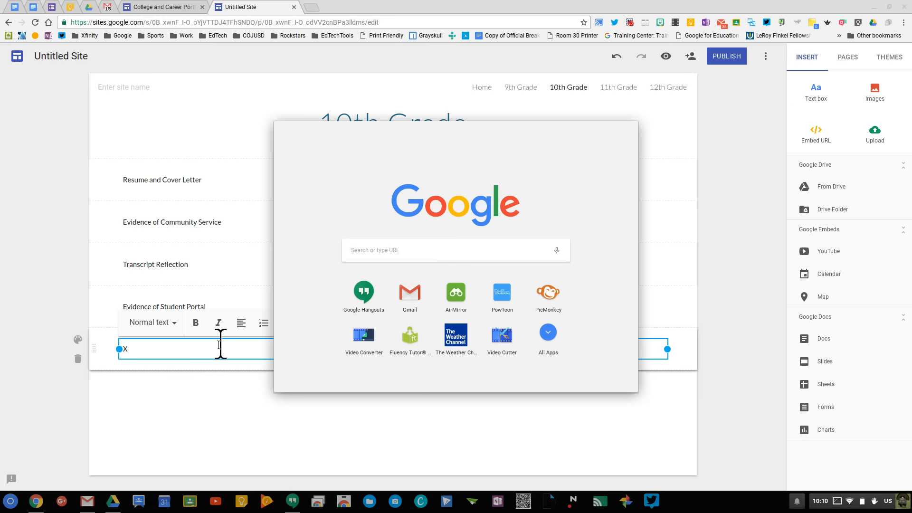
left_click(212, 348)
key("BackSpace")
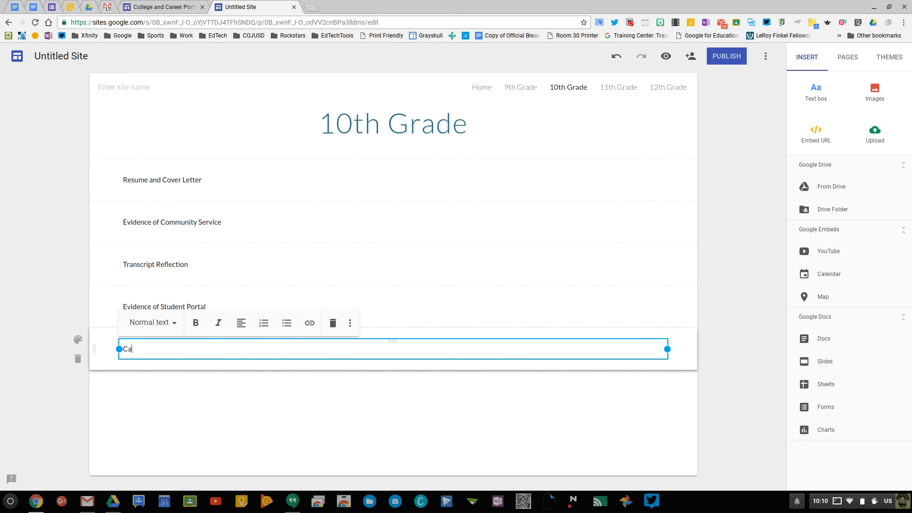
type("Career ")
type("Inter")
type("est Survey")
Add a post-secondary research heading and an Evidence of Student Work heading
left_click(807, 95)
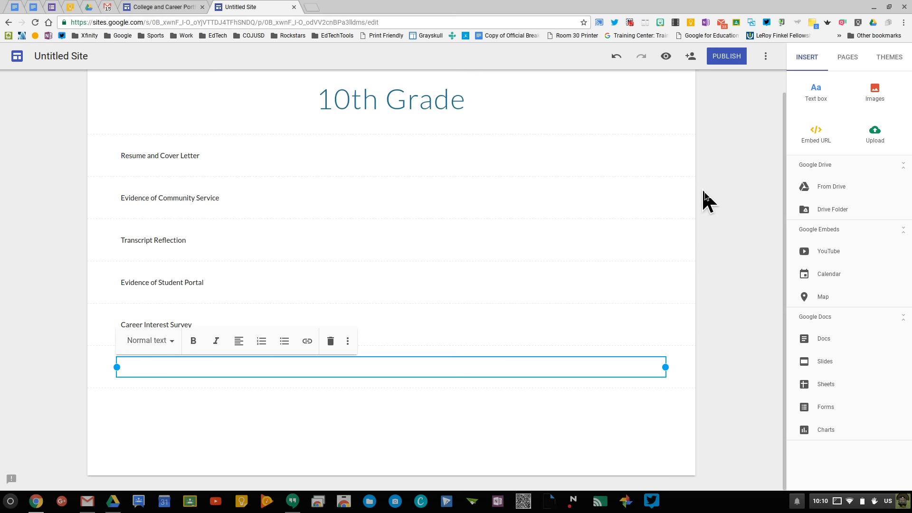
type("Pro")
type("of of Research o Oo")
key("BackSpace")
key("BackSpace")
key("BackSpace")
type("f Post")
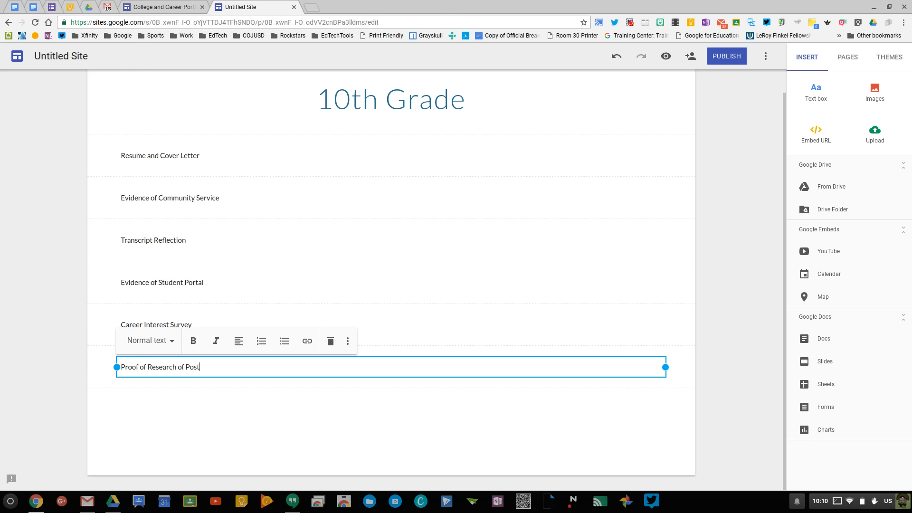
type("-S")
key("BackSpace")
type("second")
type("ary e")
key("BackSpace")
type("Education")
key("BackSpace")
key("BackSpace")
key("BackSpace")
key("BackSpace")
key("BackSpace")
key("BackSpace")
key("BackSpace")
key("BackSpace")
type("Inst")
type("itutions")
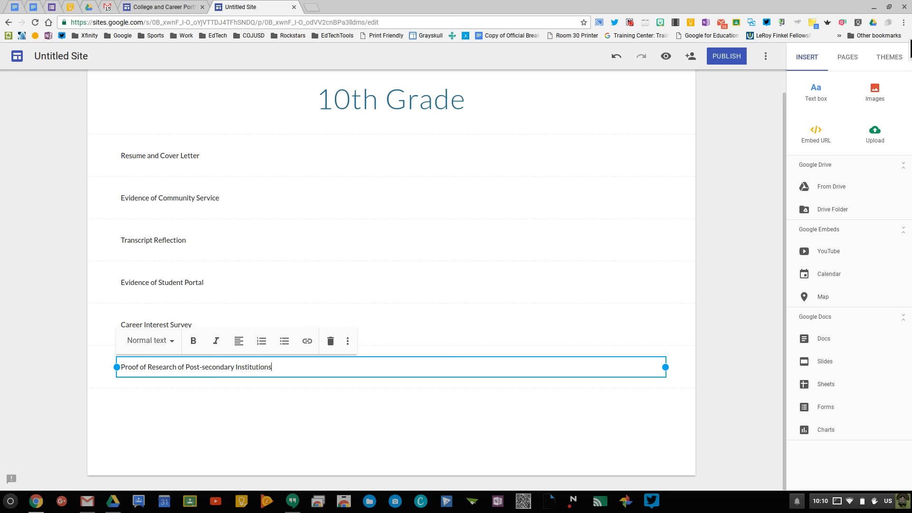
left_click(814, 91)
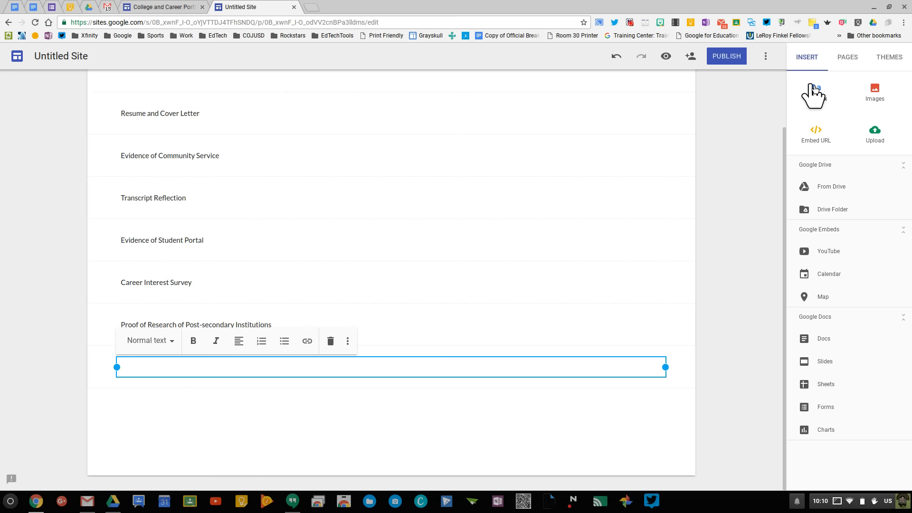
type("Evi")
type("dence of STu")
type("d")
key("BackSpace")
key("BackSpace")
key("BackSpace")
type("tudent Wolrk")
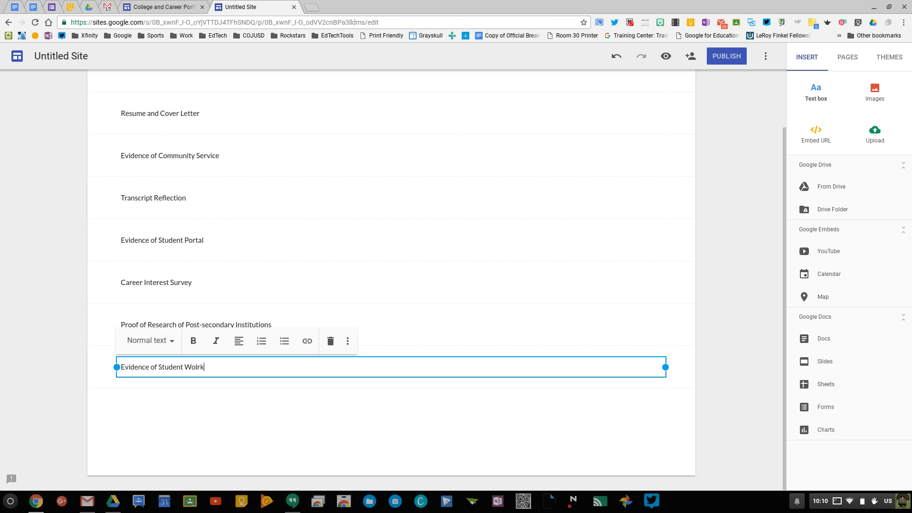
type("r")
key("BackSpace")
key("BackSpace")
type("rk")
Add headings Activities and Awards, Notes on Job Etiquette and Job Application
left_click(818, 100)
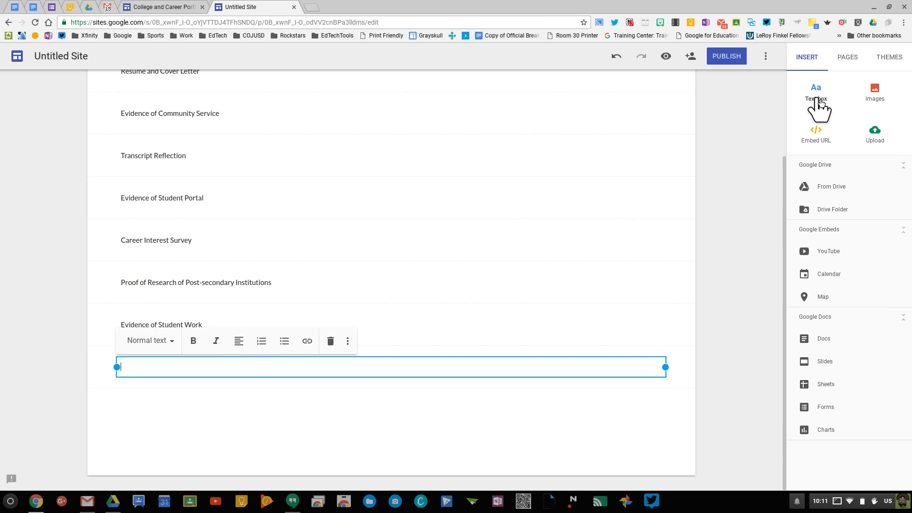
type("Acti")
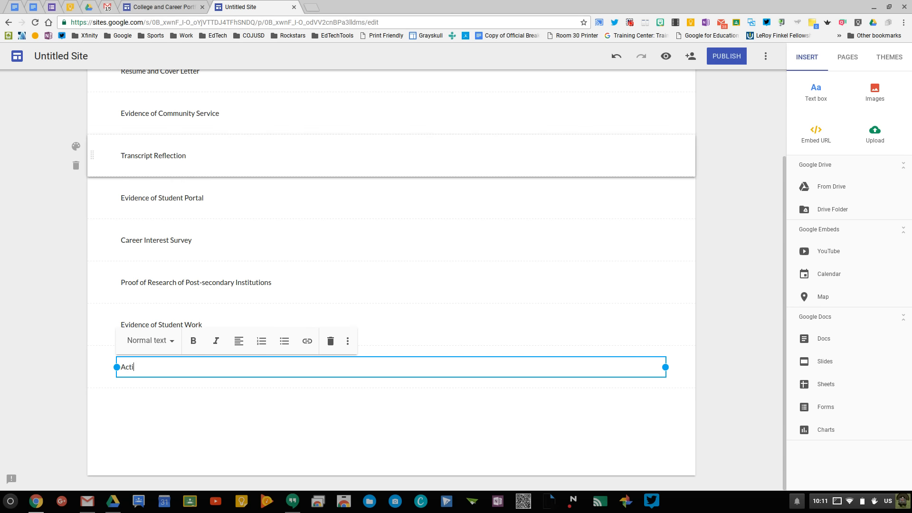
type("vities and ")
type("Aq")
key("BackSpace")
key("BackSpace")
type("Awards")
left_click(815, 91)
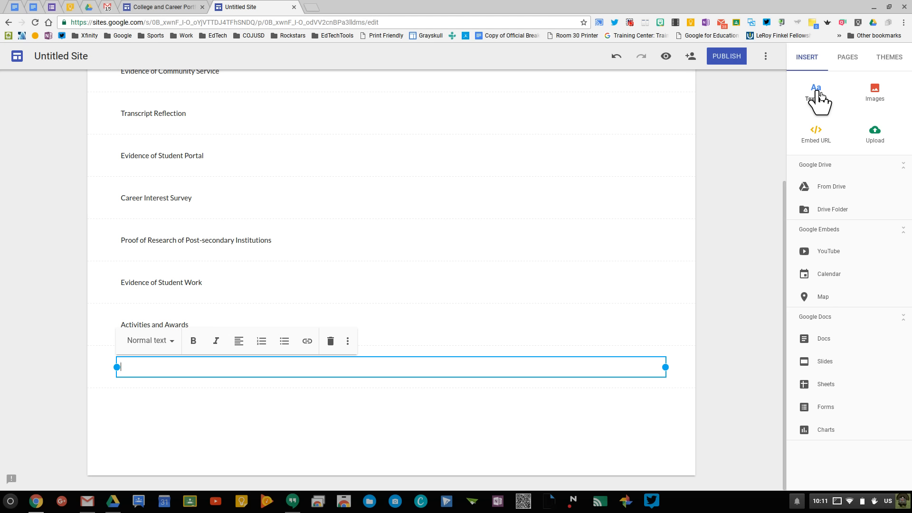
type("Notes o")
type("n ")
type("Job E")
type("tiquette")
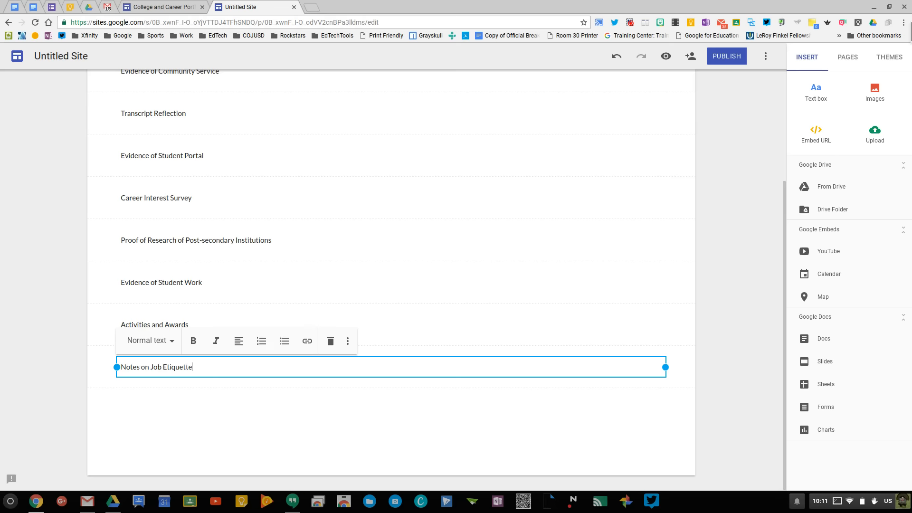
left_click(815, 93)
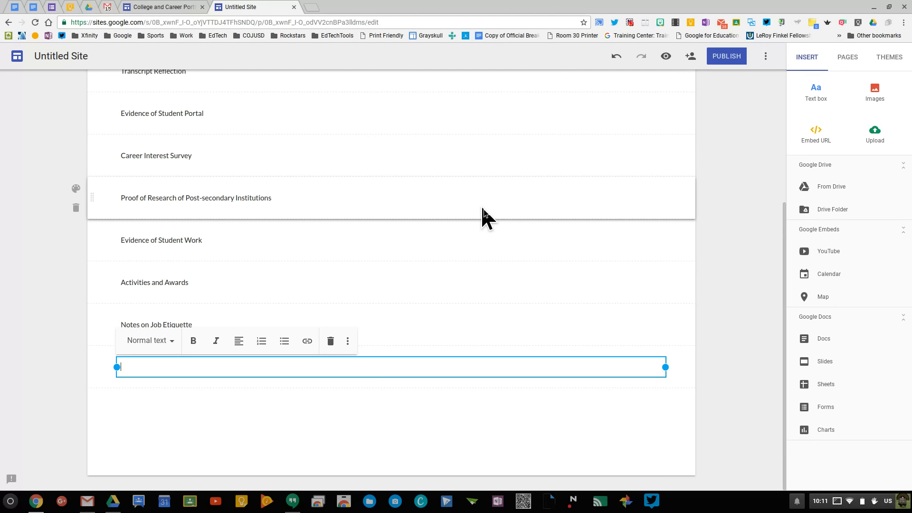
type("Job")
type(" App;")
key("BackSpace")
type("lication")
left_click(752, 333)
scroll(752, 333, "up", 3)
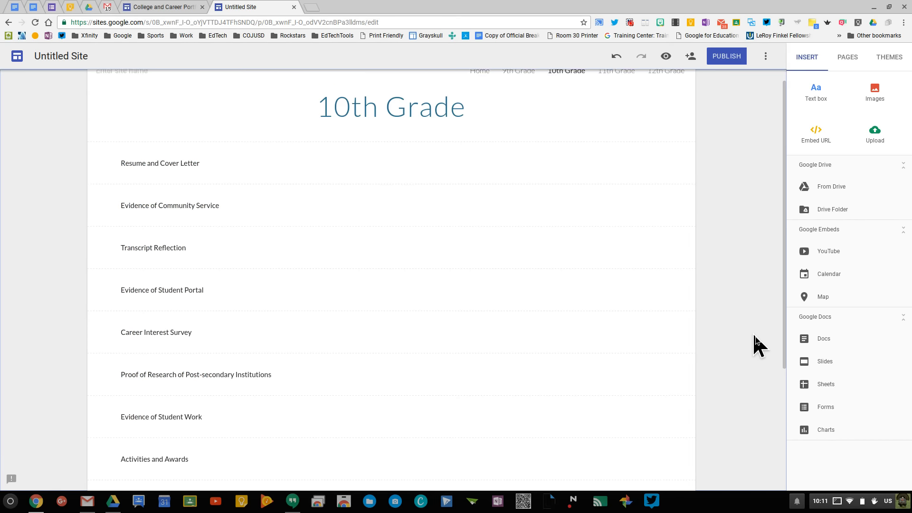
scroll(752, 333, "up", 1)
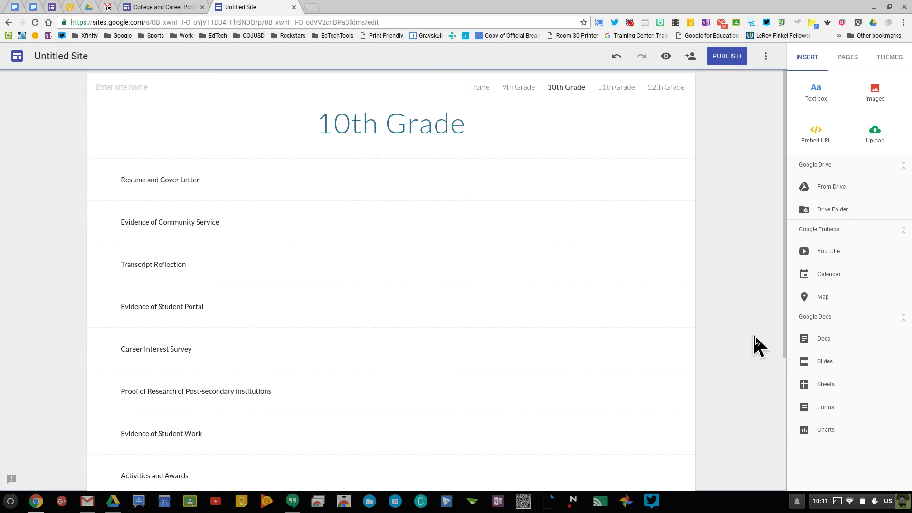
Return to the 9th Grade page from the navigation bar
left_click(519, 87)
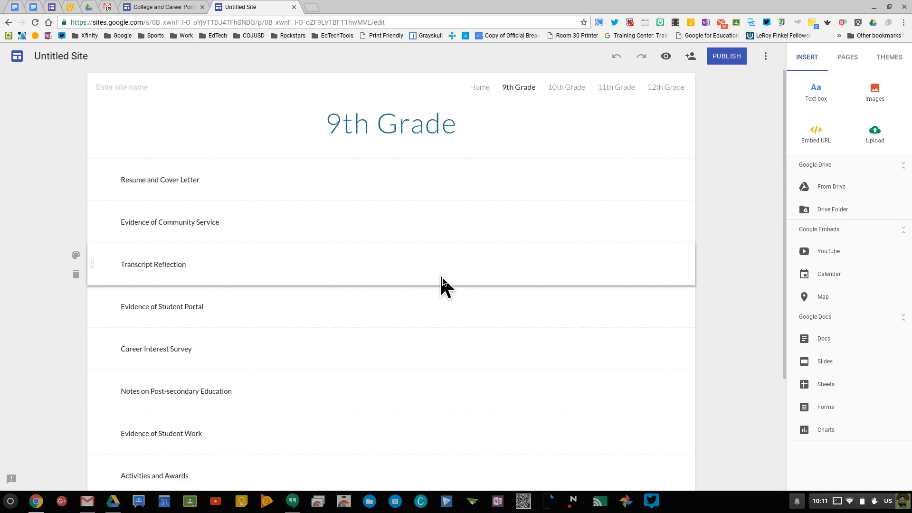
Insert the '6-12 Tech Coaching' Google Doc from the Docs picker onto the page
left_click(825, 340)
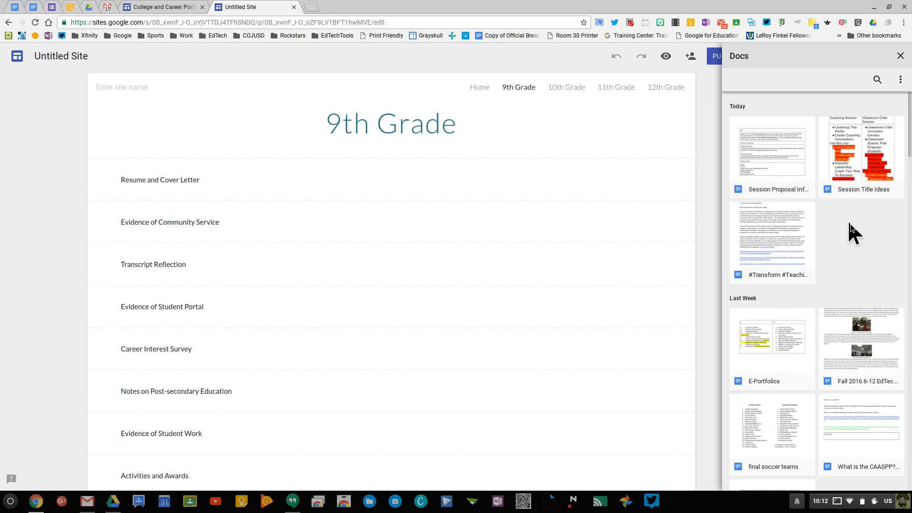
scroll(853, 232, "down", 3)
scroll(854, 232, "down", 3)
scroll(854, 232, "down", 3)
scroll(854, 232, "down", 3)
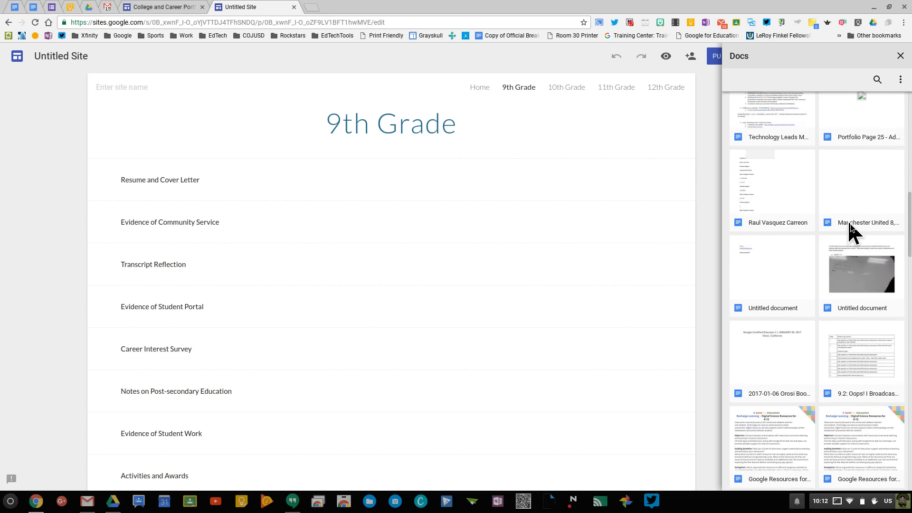
scroll(855, 232, "down", 3)
scroll(854, 231, "down", 3)
scroll(854, 232, "down", 3)
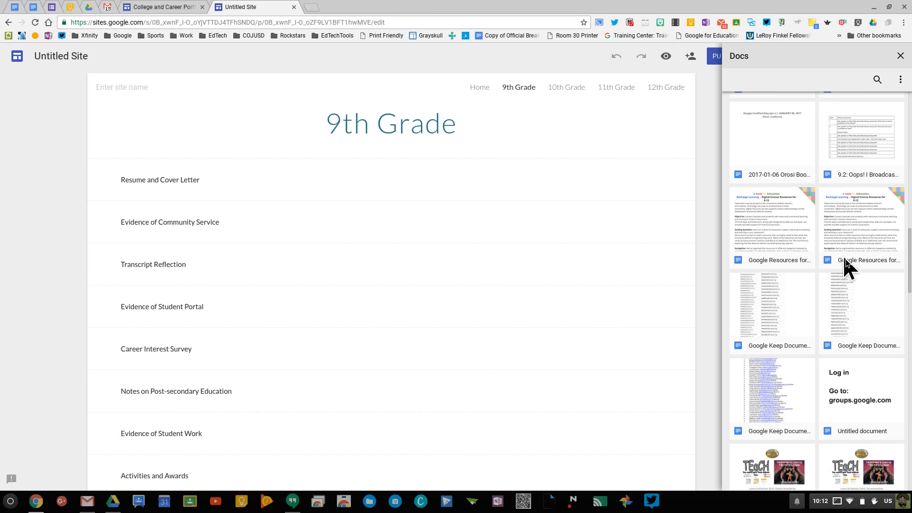
scroll(847, 267, "down", 1)
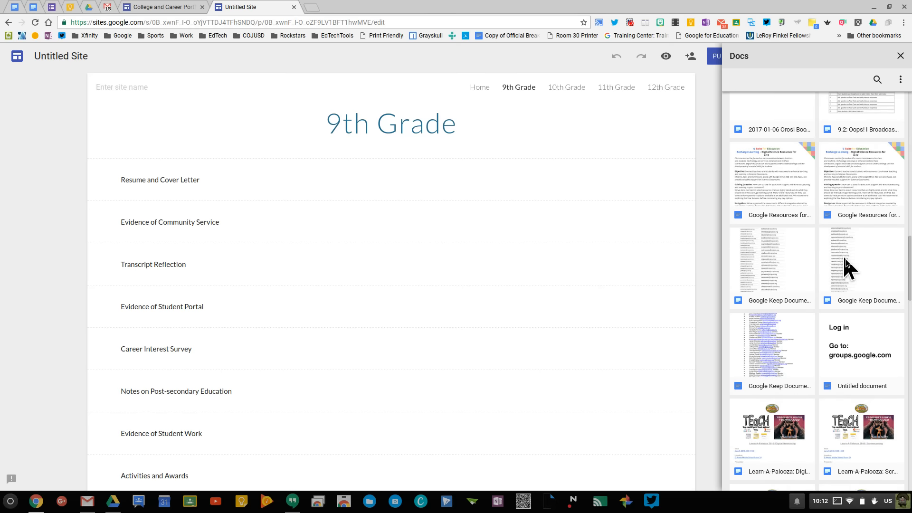
scroll(848, 267, "down", 2)
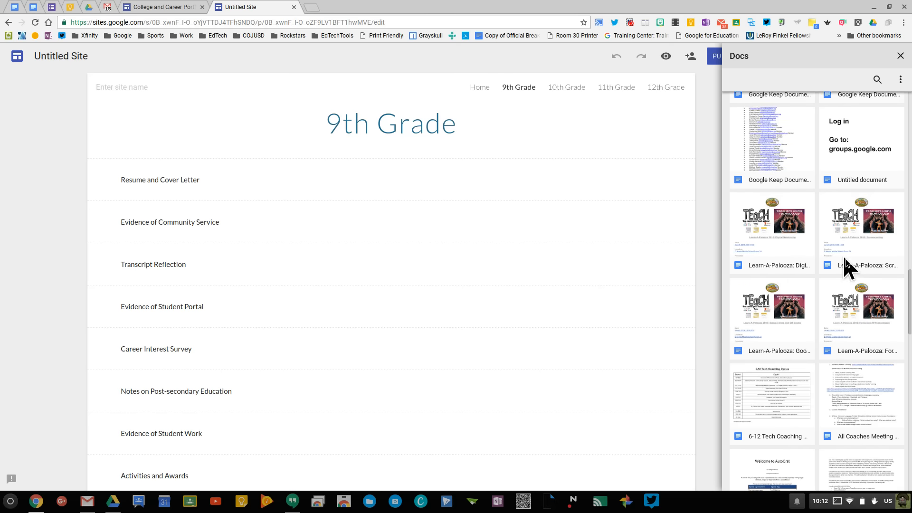
scroll(848, 267, "down", 2)
left_click(762, 367)
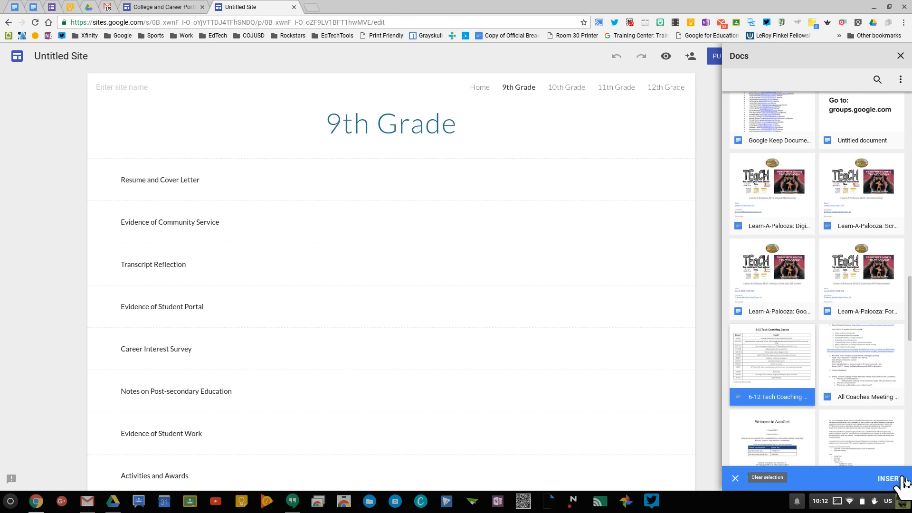
left_click(889, 478)
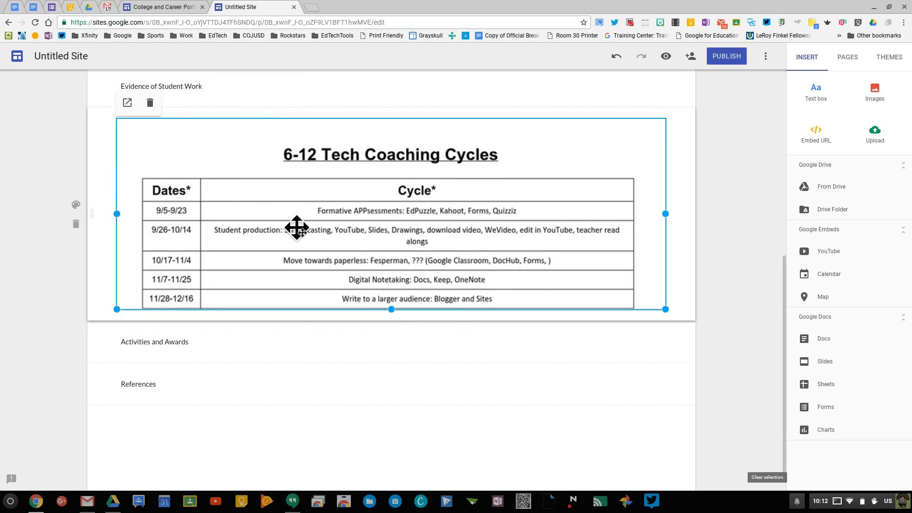
scroll(357, 162, "up", 1)
scroll(357, 162, "up", 2)
scroll(357, 162, "up", 2)
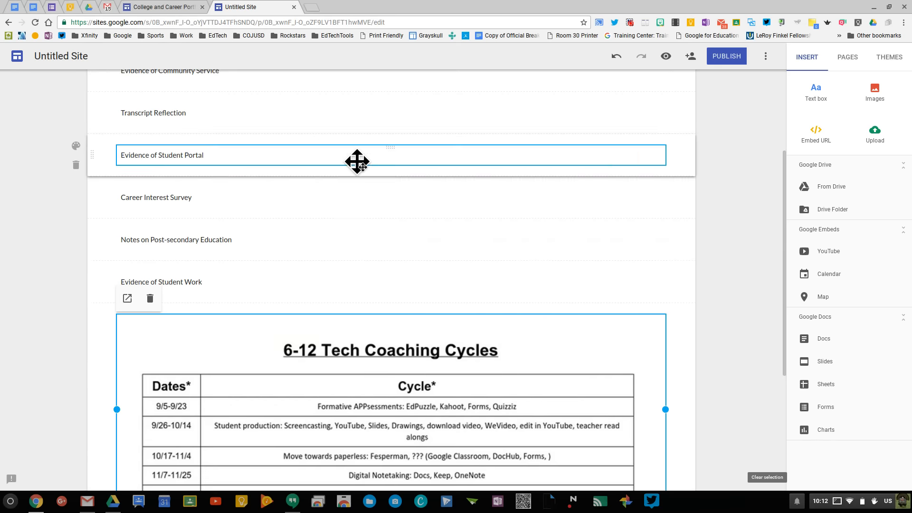
scroll(356, 168, "up", 1)
scroll(357, 168, "up", 2)
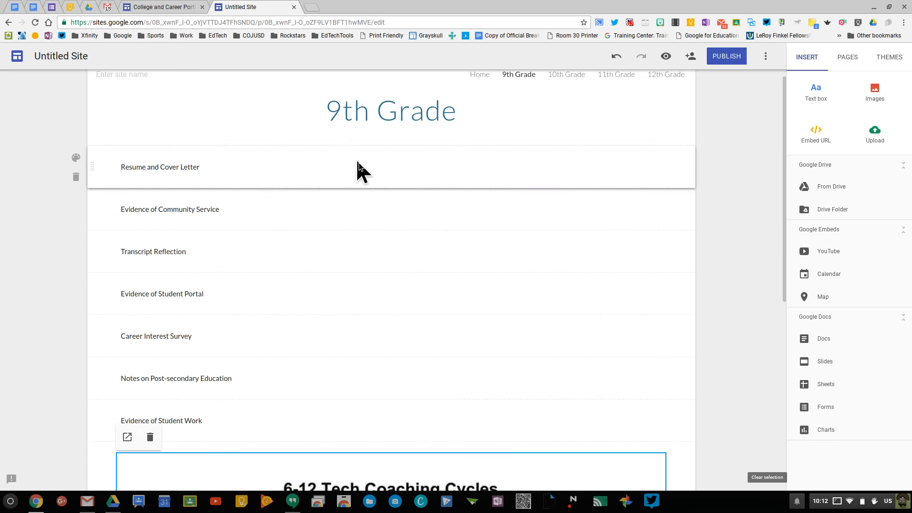
mouse_move(93, 456)
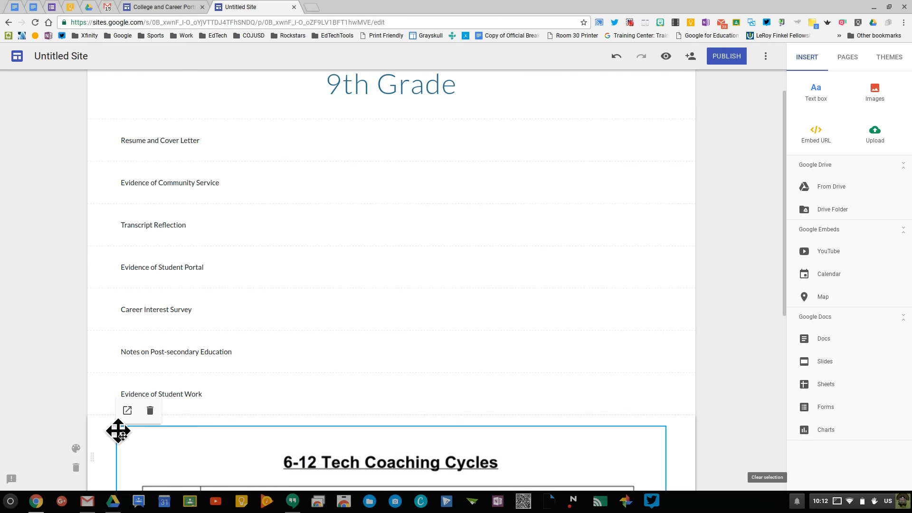
Drag the embedded doc up to sit directly below Resume and Cover Letter
left_click_drag(95, 455, 111, 176)
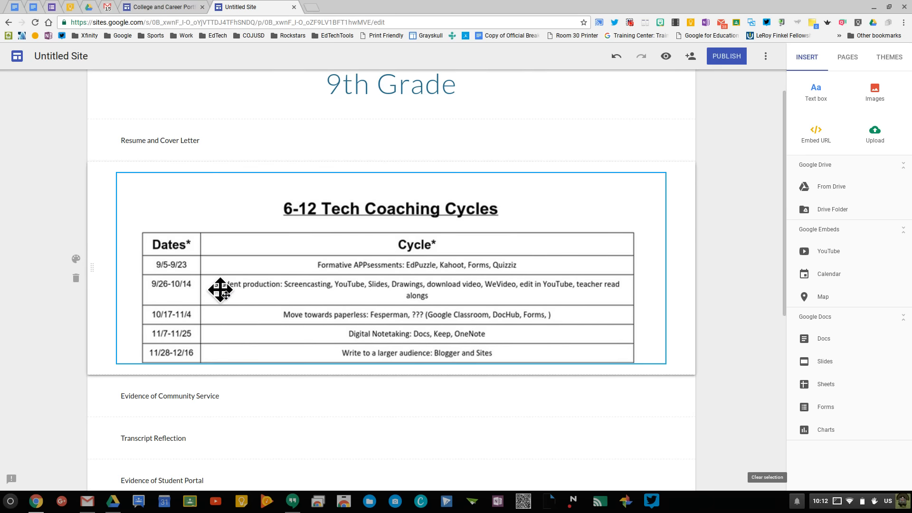
scroll(334, 287, "up", 1)
scroll(334, 286, "down", 1)
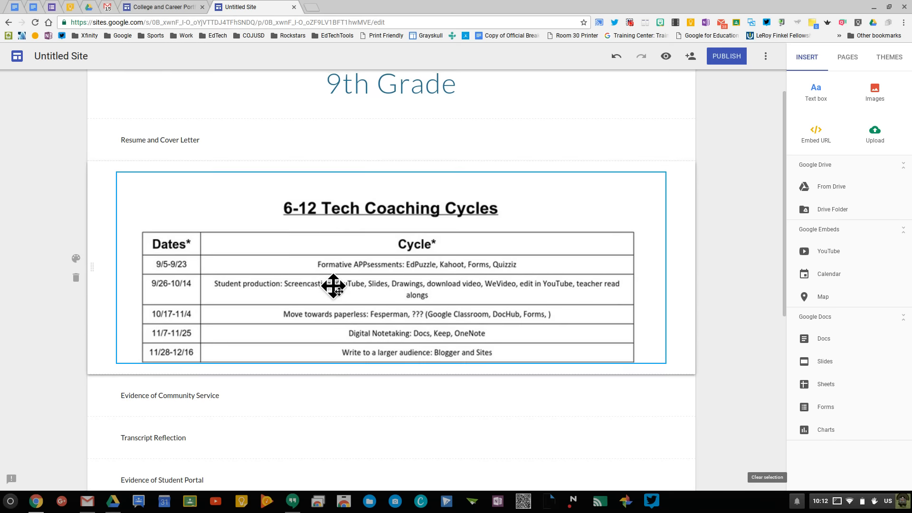
left_click(737, 274)
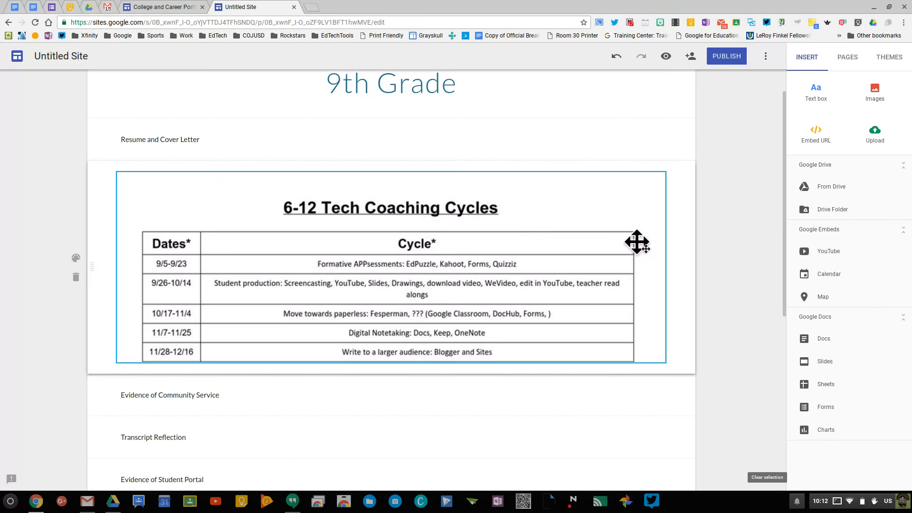
scroll(744, 283, "down", 2)
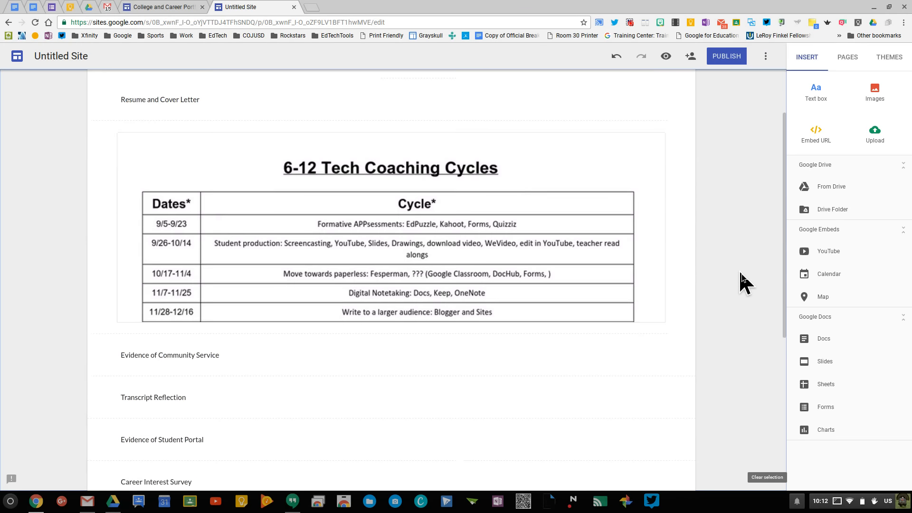
scroll(744, 283, "down", 2)
scroll(745, 283, "down", 2)
scroll(744, 283, "down", 1)
scroll(744, 283, "down", 2)
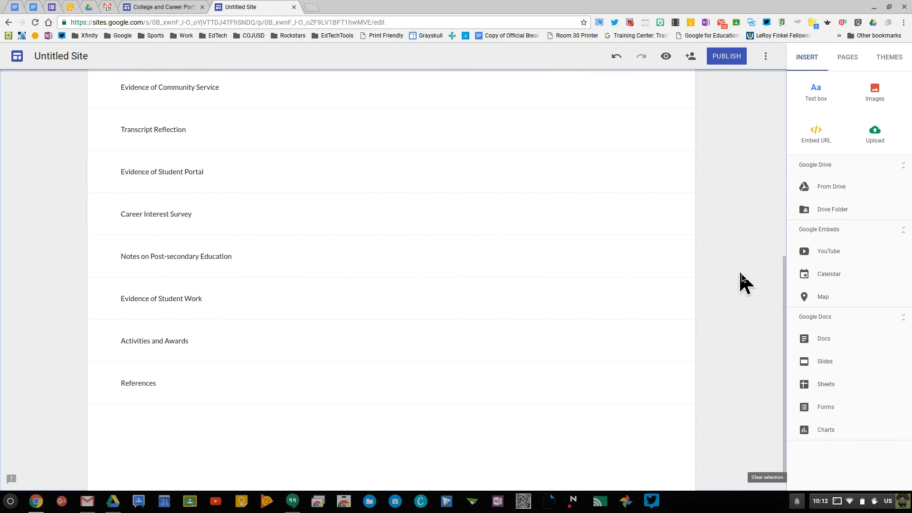
scroll(744, 283, "up", 2)
scroll(744, 283, "up", 1)
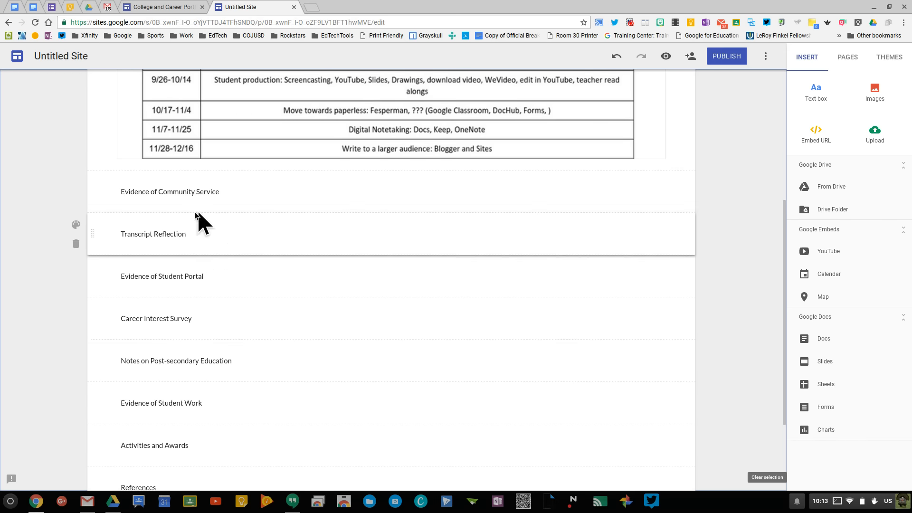
scroll(432, 412, "down", 3)
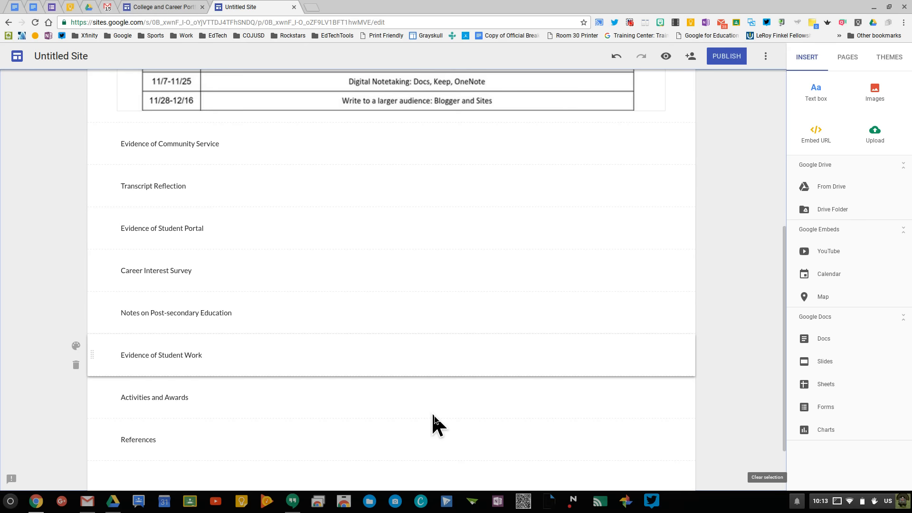
left_click(435, 415)
scroll(434, 416, "down", 1)
left_click(431, 424)
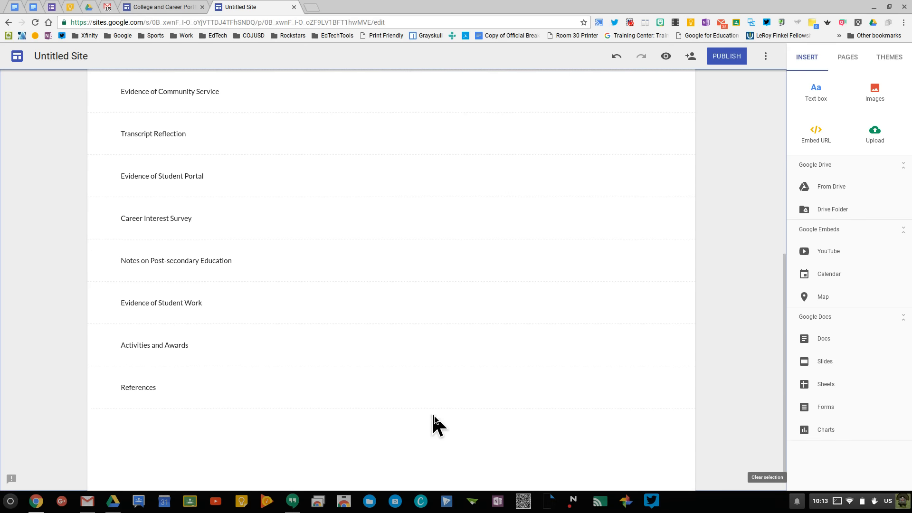
scroll(408, 413, "up", 2)
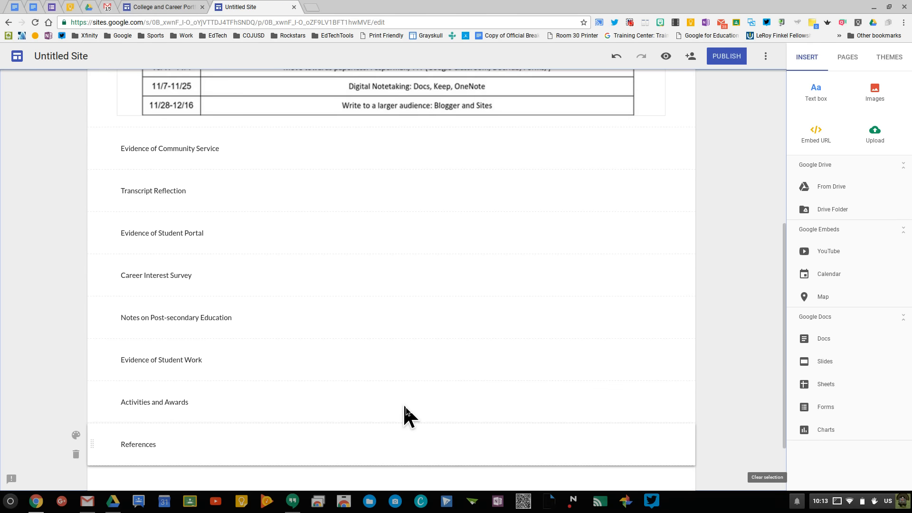
left_click(403, 404)
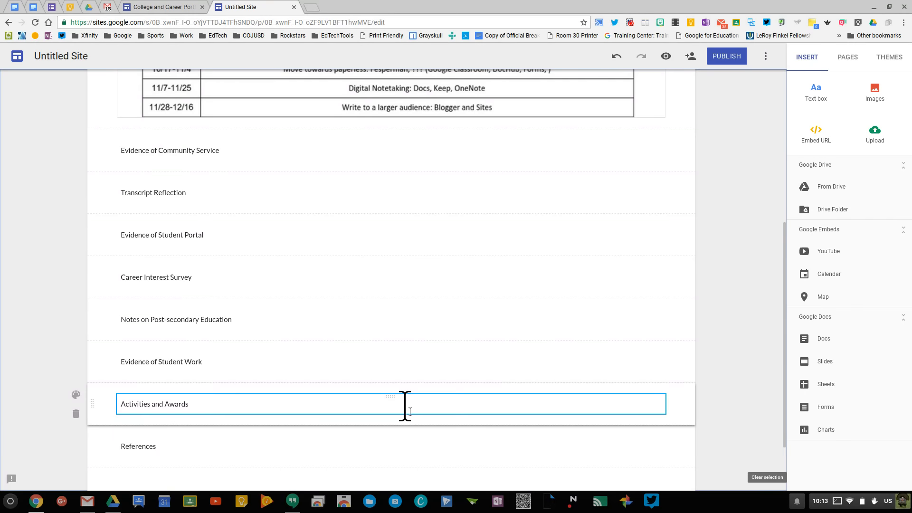
left_click(788, 208)
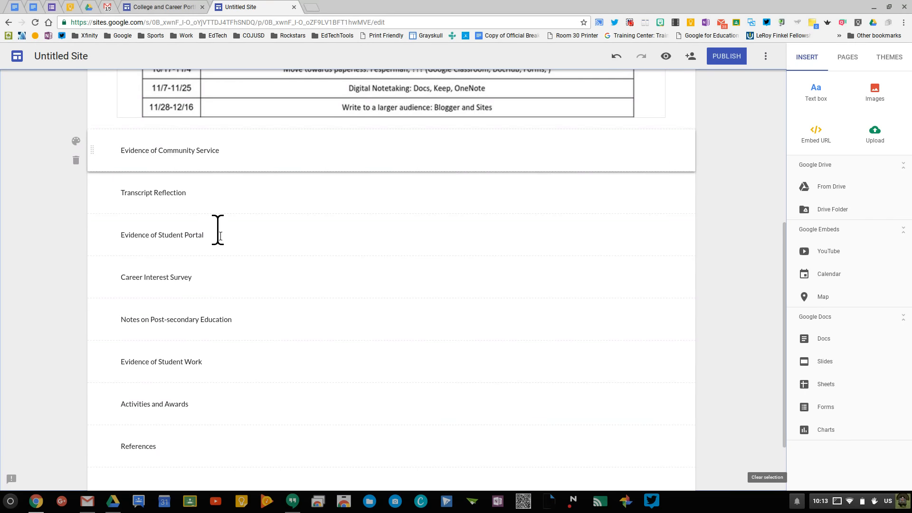
Insert the Google Classroom image from Google Drive onto the page
left_click(157, 234)
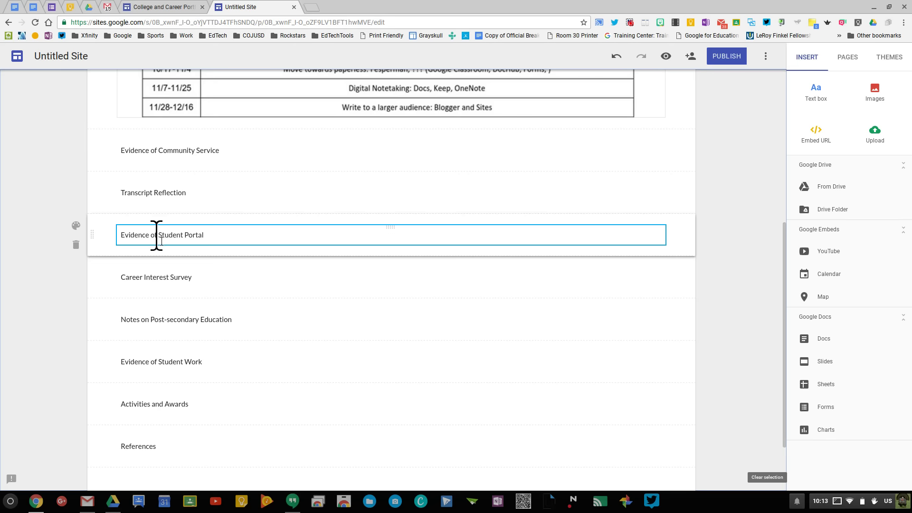
left_click(875, 93)
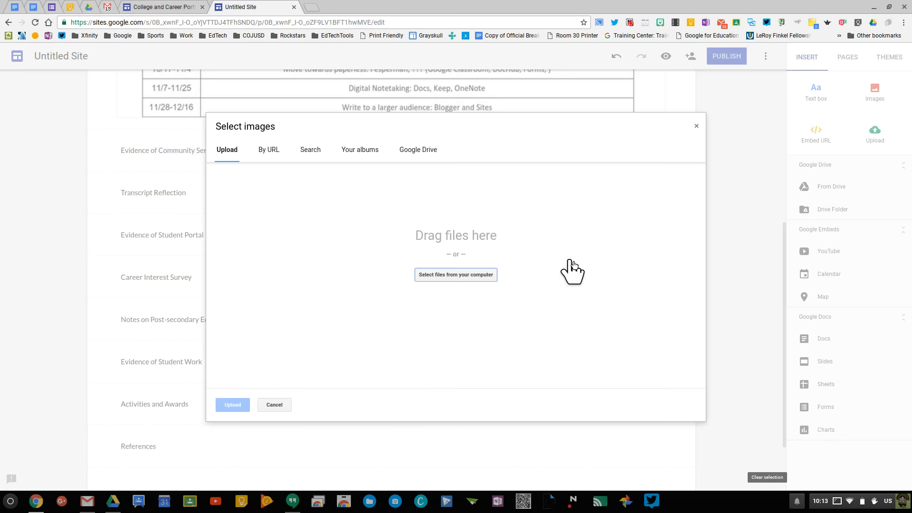
left_click(417, 149)
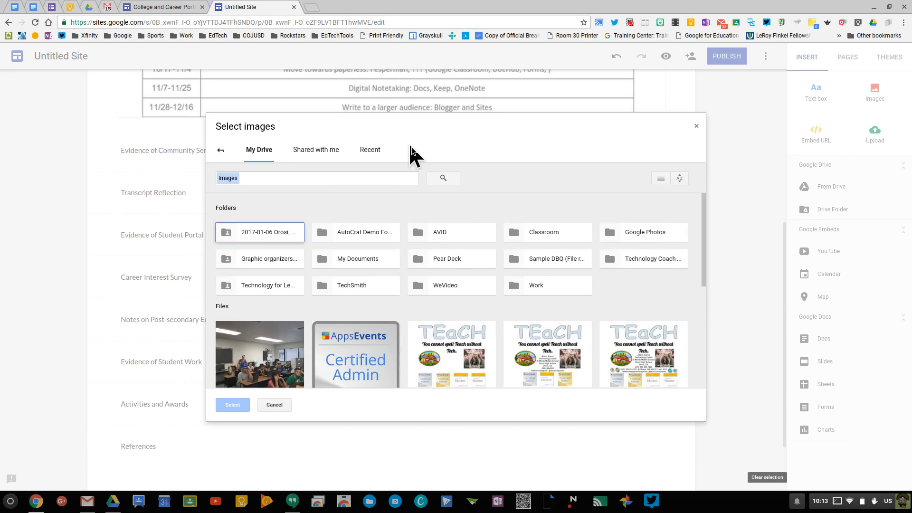
scroll(410, 235, "down", 3)
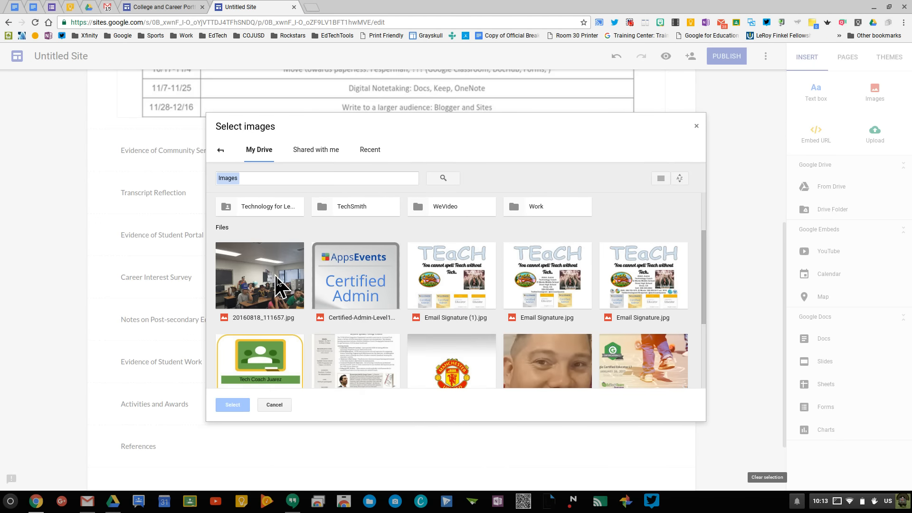
left_click(261, 360)
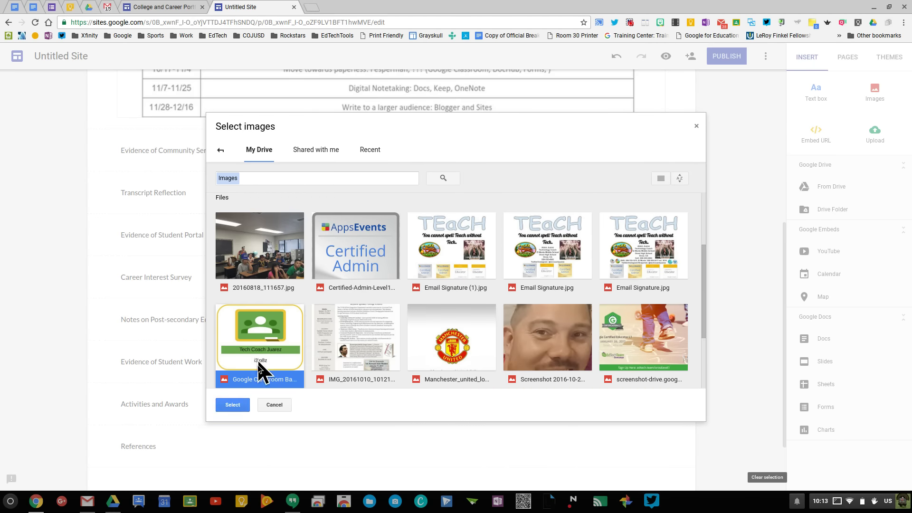
left_click(232, 406)
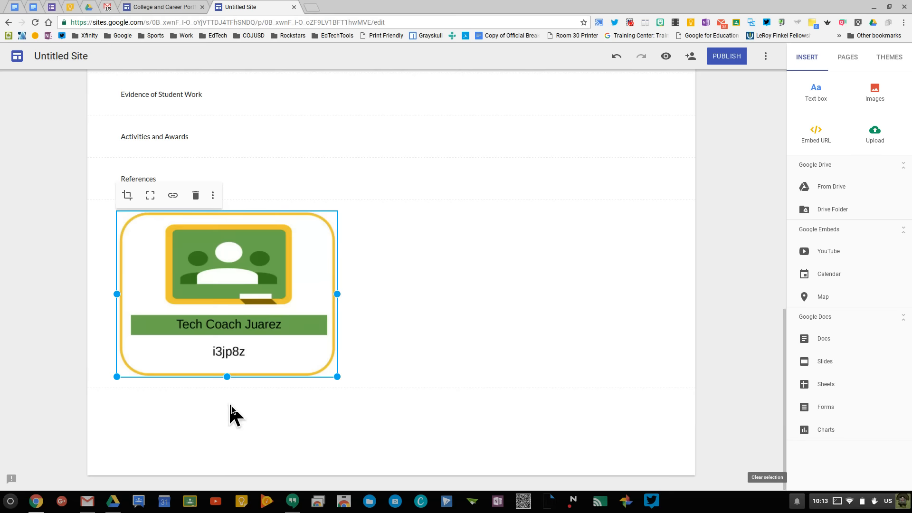
scroll(442, 353, "up", 5)
scroll(436, 349, "up", 3)
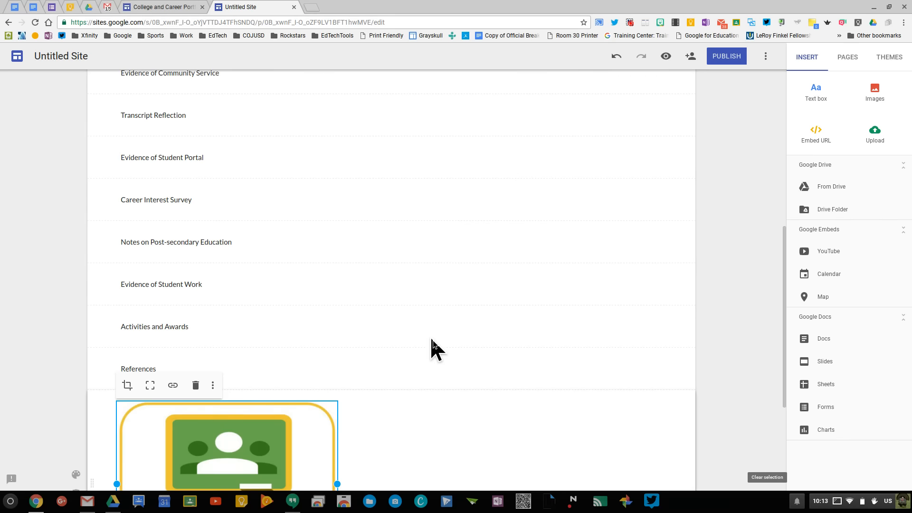
left_click_drag(93, 468, 102, 189)
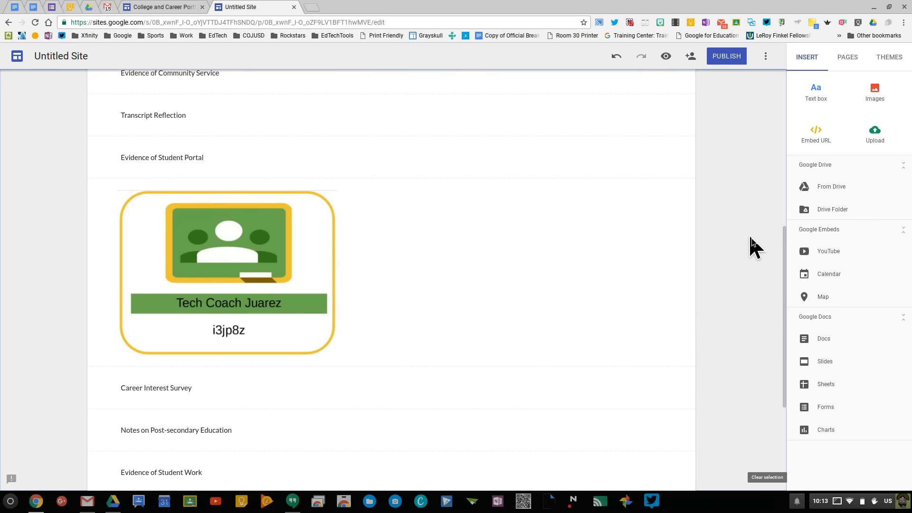
scroll(755, 248, "up", 2)
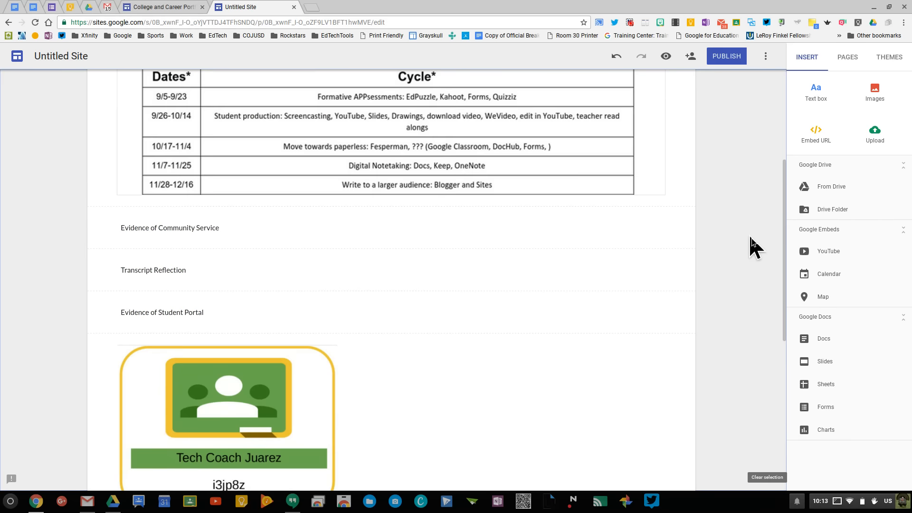
left_click(486, 433)
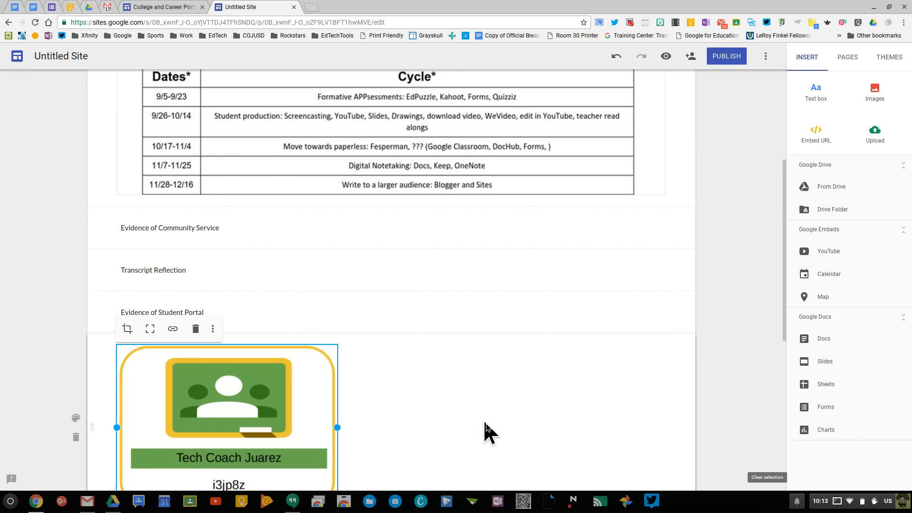
scroll(488, 431, "down", 1)
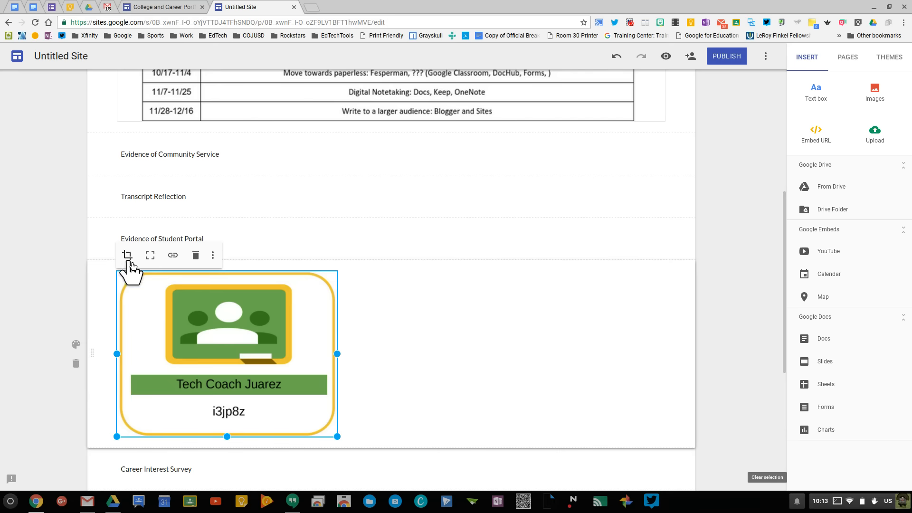
left_click(214, 255)
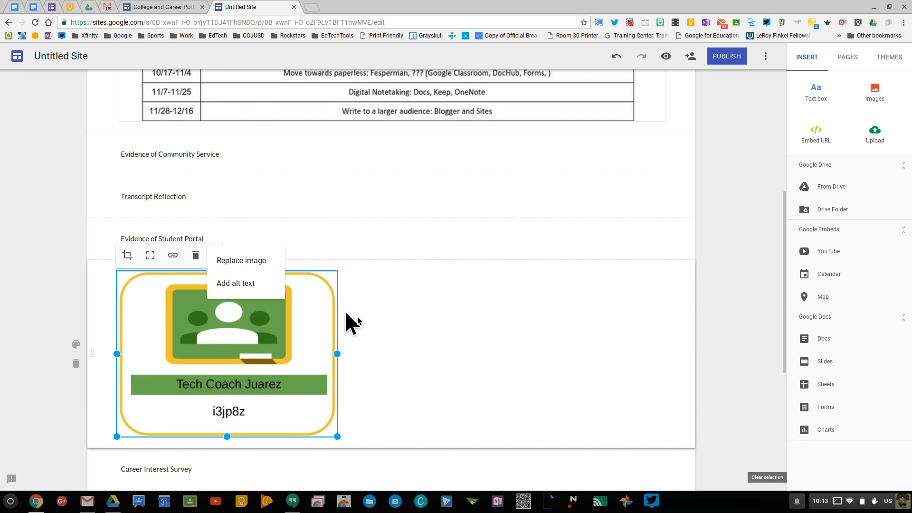
left_click(716, 306)
scroll(717, 306, "up", 2)
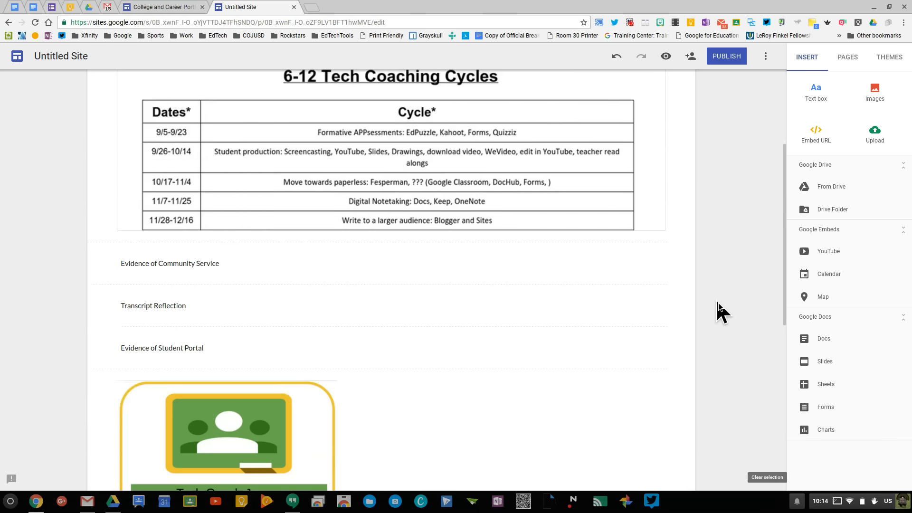
scroll(717, 307, "up", 3)
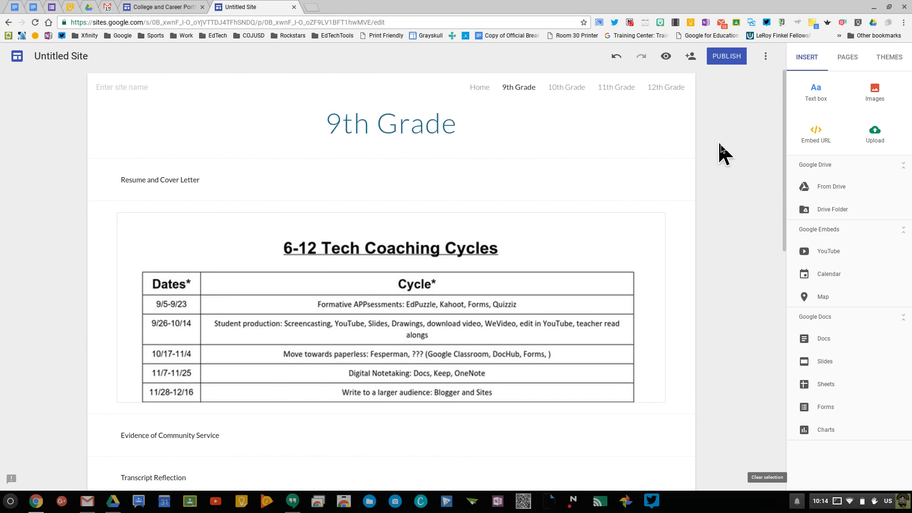
Publish the site at a cojusd.org address visible to anyone at cojusd.org
left_click(727, 56)
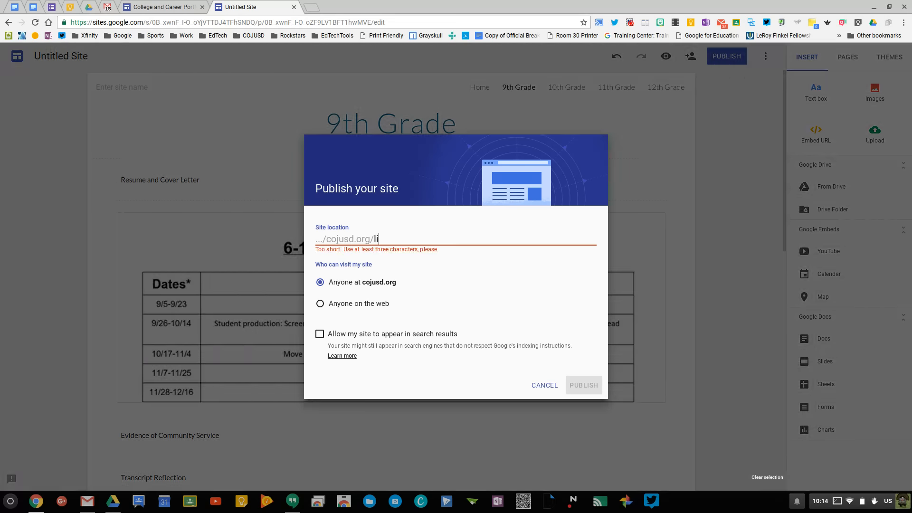
type("lionelmessi")
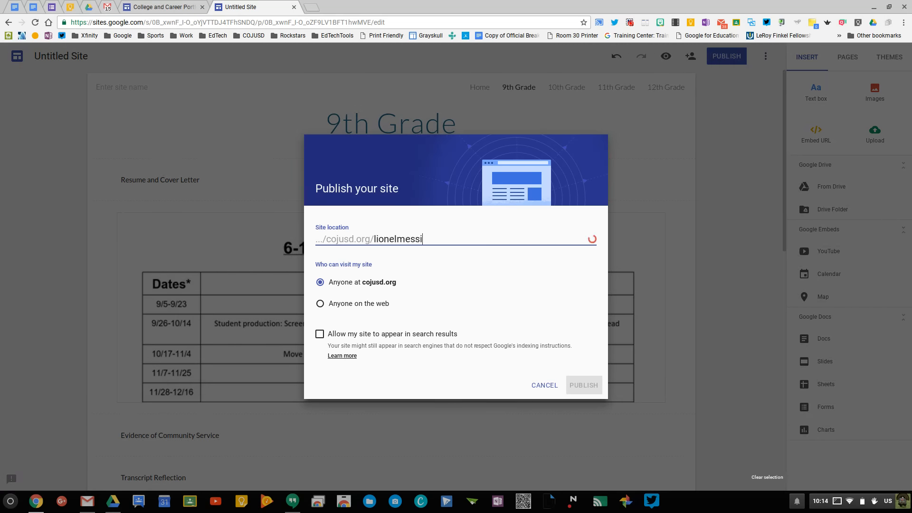
type("po")
type("rtfolio")
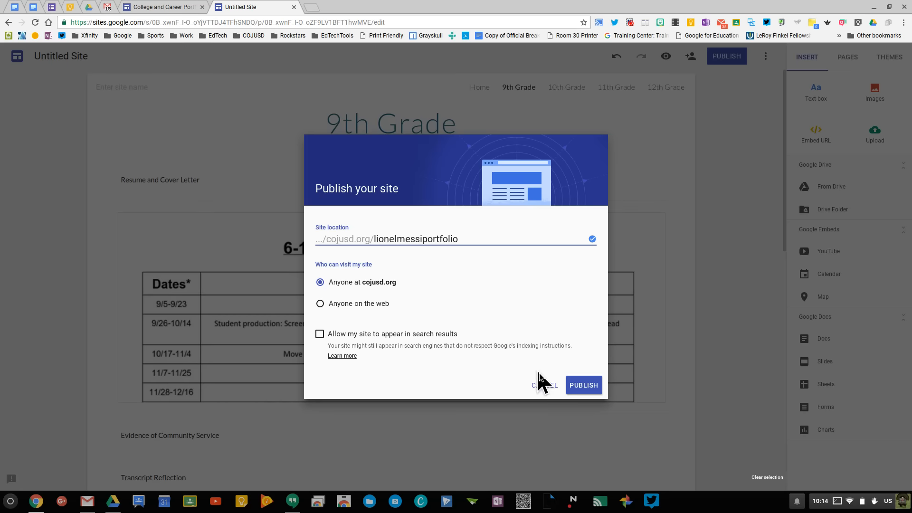
left_click(583, 385)
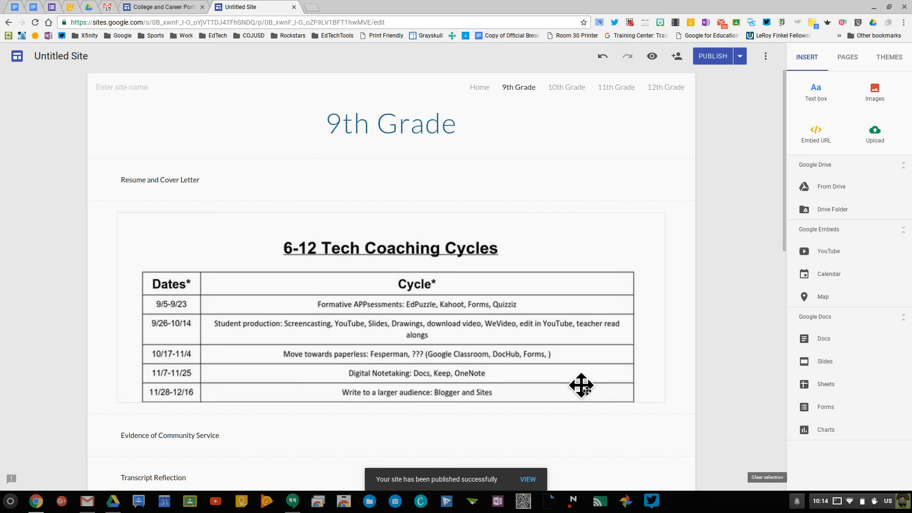
left_click(652, 57)
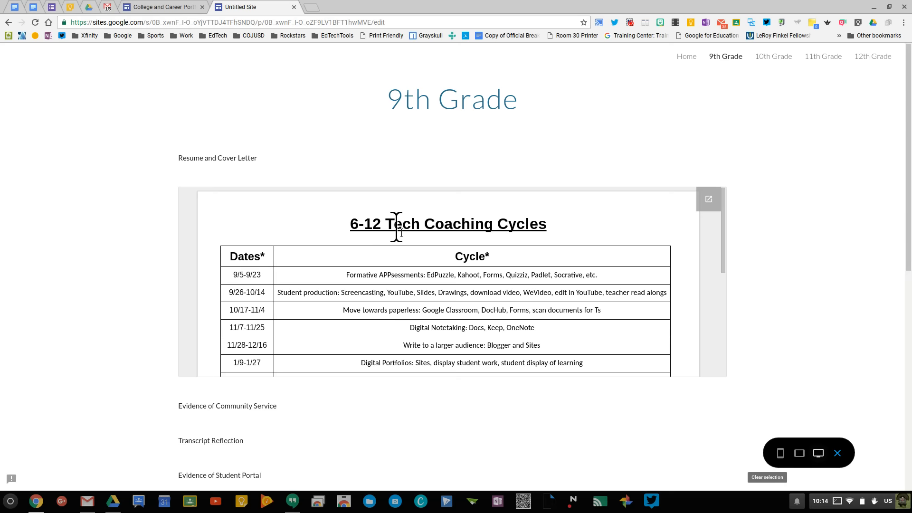
scroll(396, 226, "down", 5)
scroll(808, 212, "down", 5)
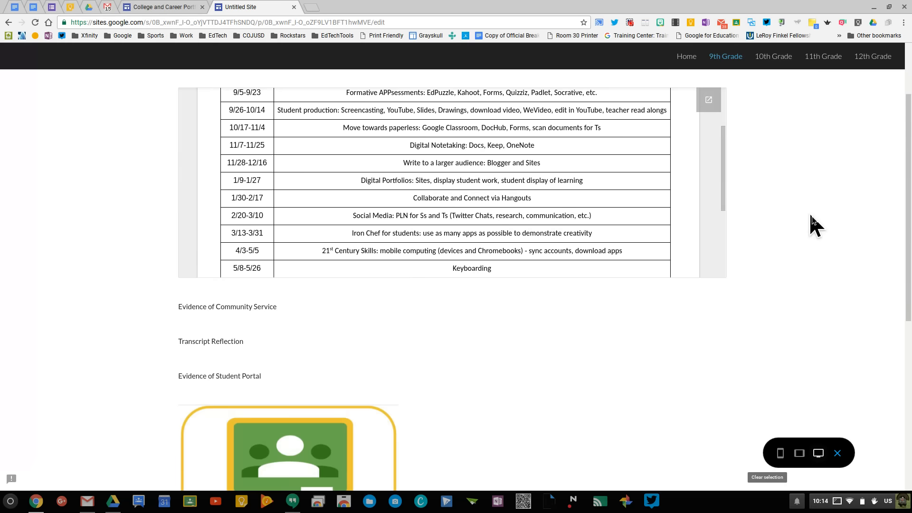
scroll(809, 213, "down", 3)
scroll(809, 212, "down", 1)
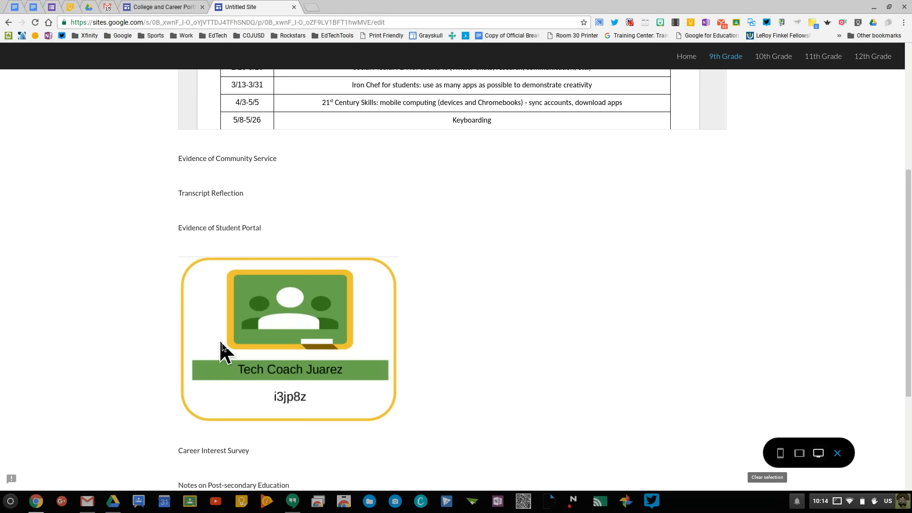
scroll(222, 351, "down", 3)
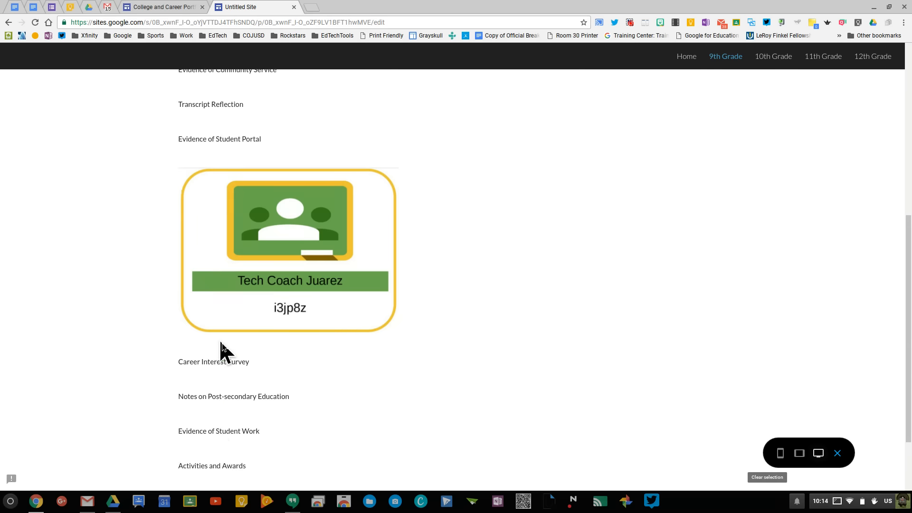
scroll(223, 350, "down", 3)
scroll(223, 351, "up", 8)
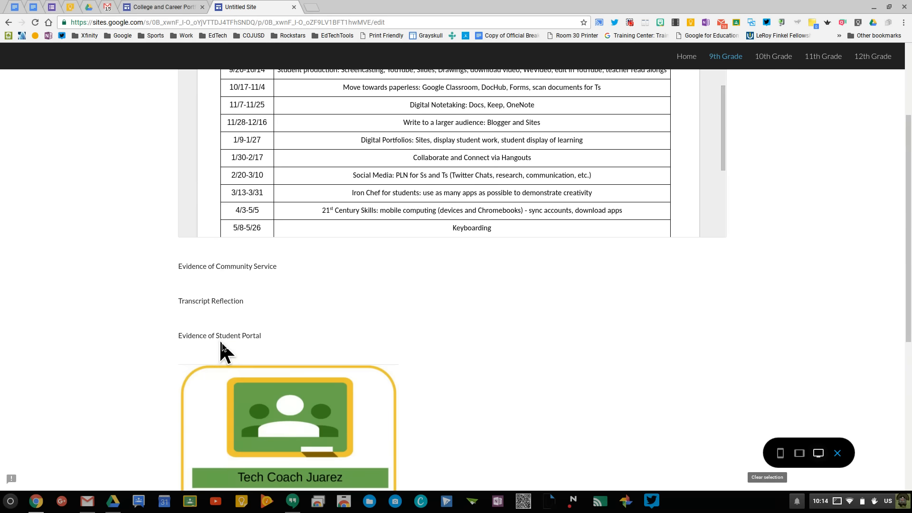
scroll(223, 351, "up", 5)
scroll(223, 351, "up", 2)
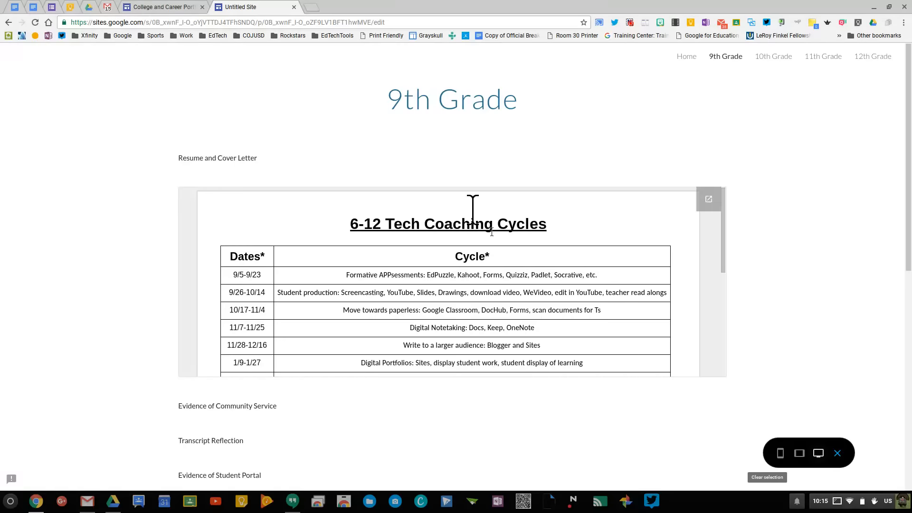
scroll(464, 453, "down", 3)
scroll(464, 454, "down", 3)
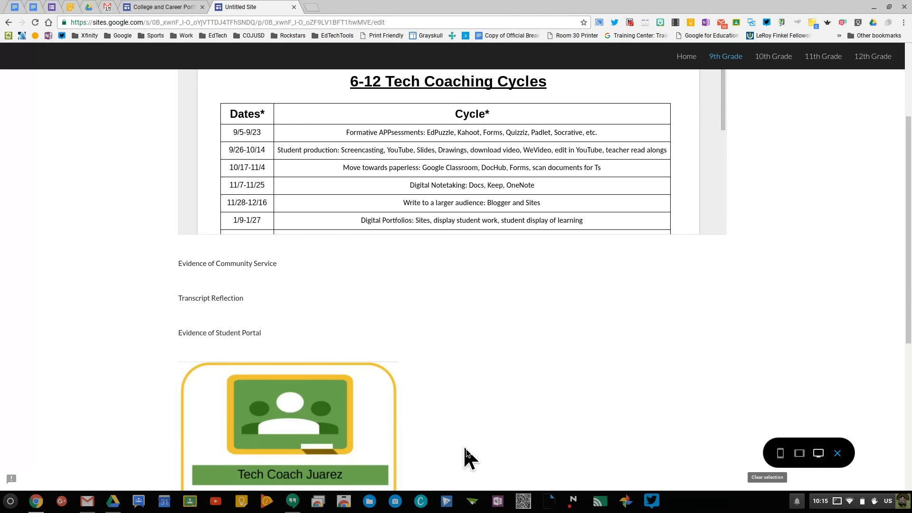
scroll(464, 453, "down", 2)
scroll(470, 457, "up", 5)
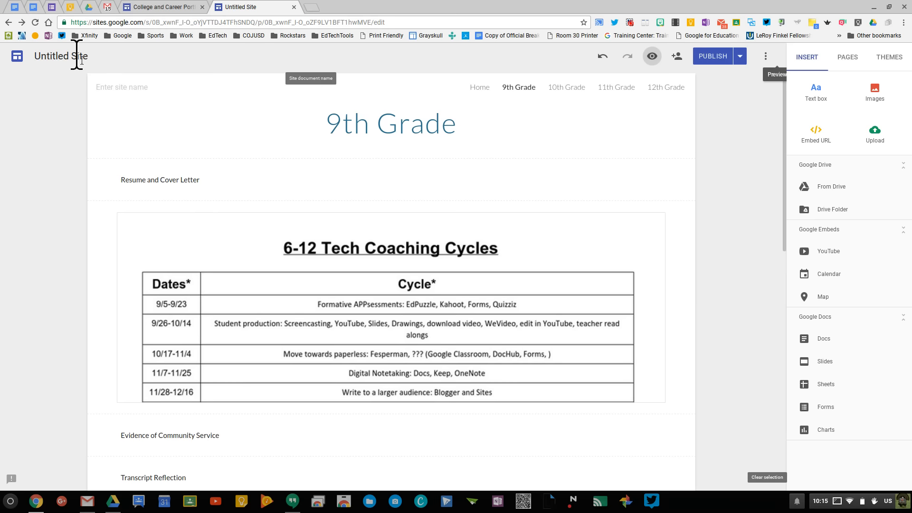
Rename the document from 'Untitled Site' to 'College and Career Portfolio'
left_click(77, 56)
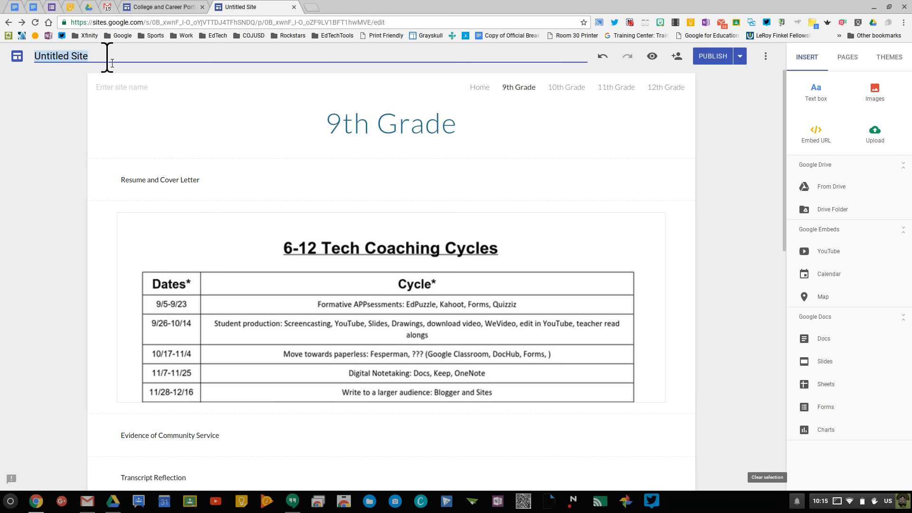
type("C")
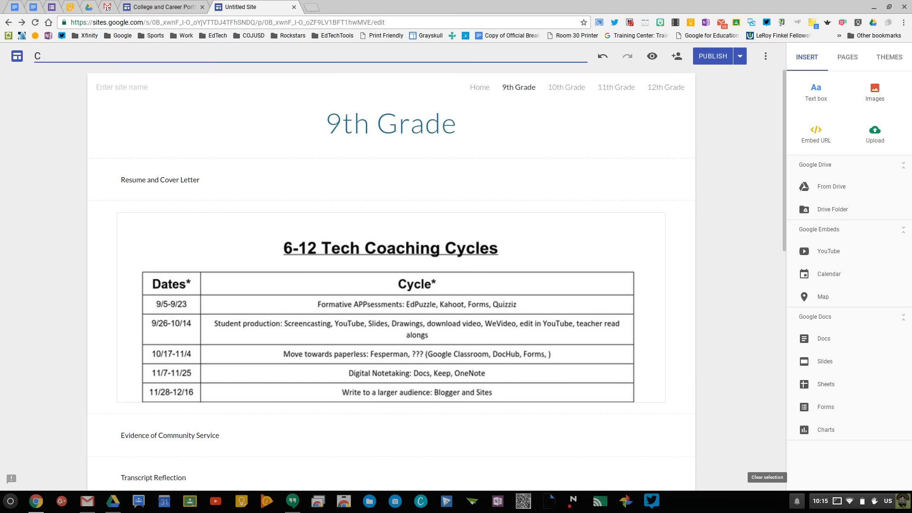
type("ollege and Ca")
type("reer Port")
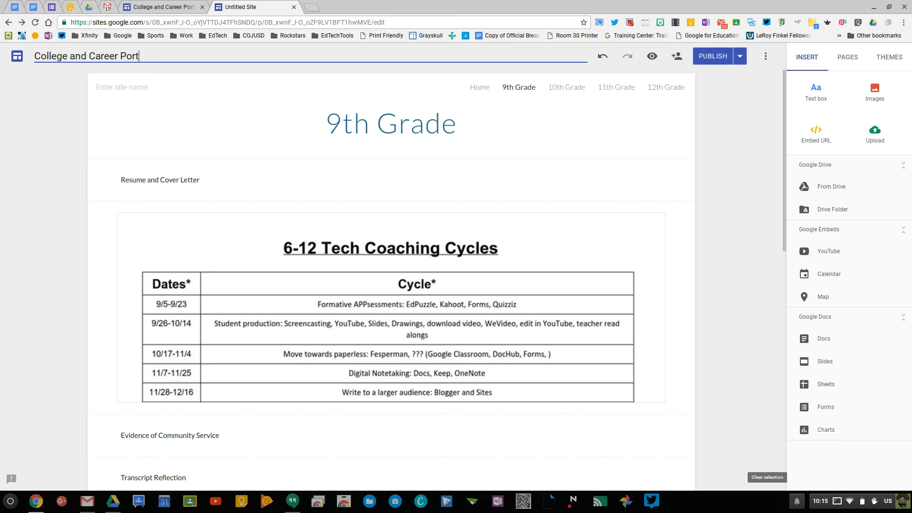
type("foli")
type("o")
key("Return")
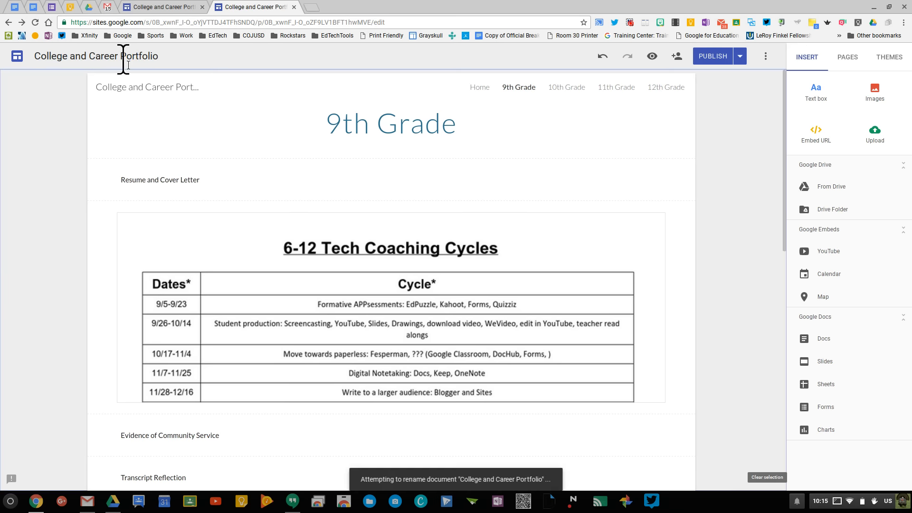